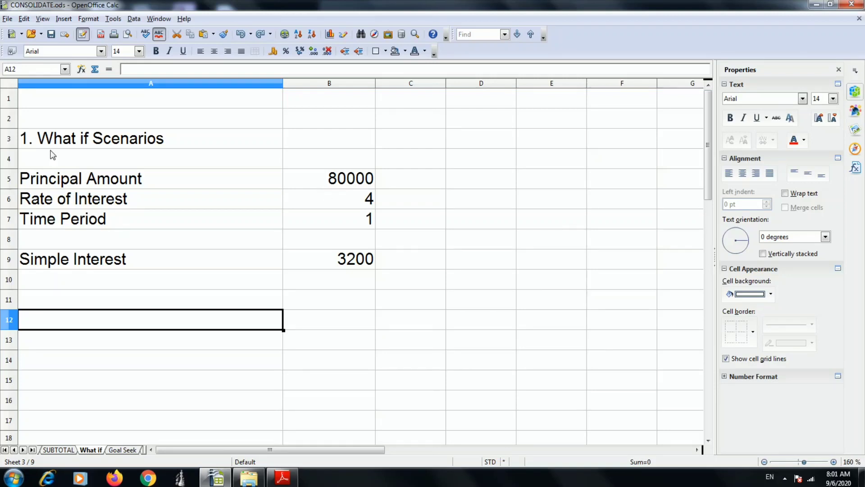
left_click_drag(31, 139, 275, 201)
left_click(191, 285)
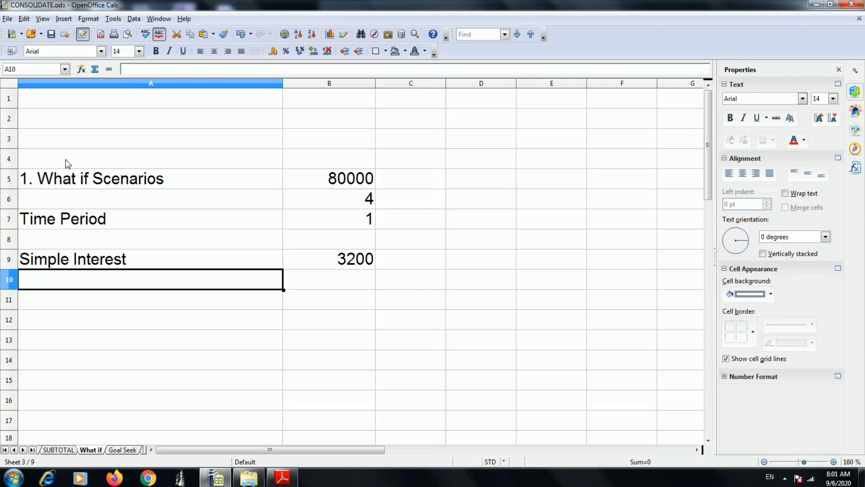
key("ctrl+z")
Try to create a scenario named S1 from cells A4:B9, adding 80000 on a new line of its comment.
left_click_drag(60, 165, 344, 266)
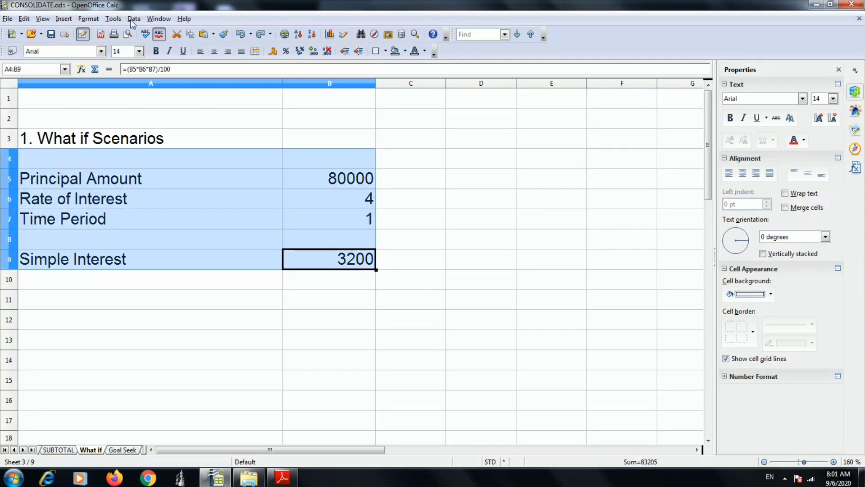
left_click(114, 19)
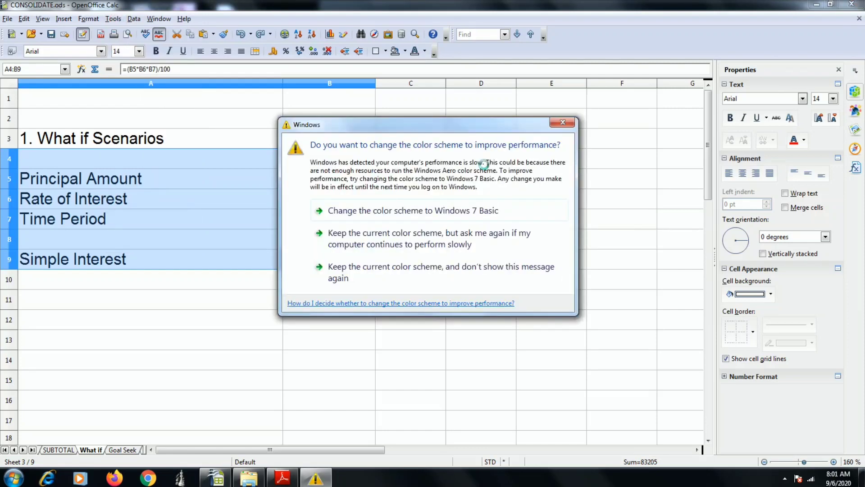
left_click(563, 122)
left_click(113, 19)
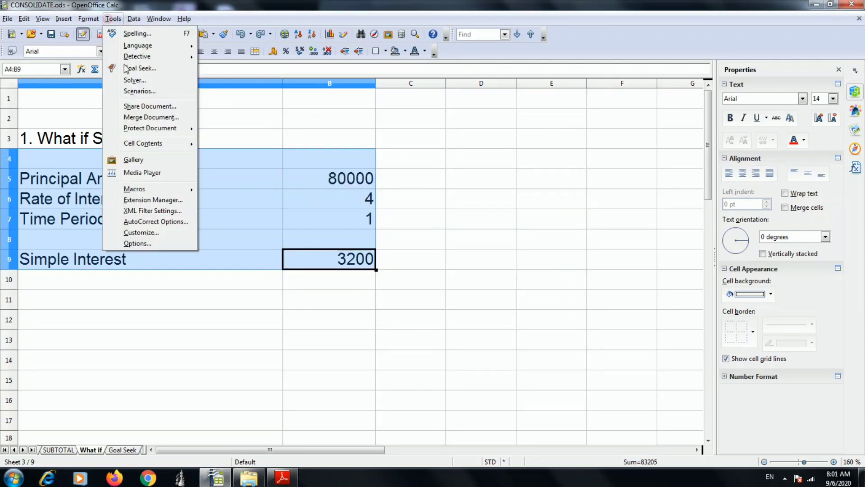
left_click(134, 93)
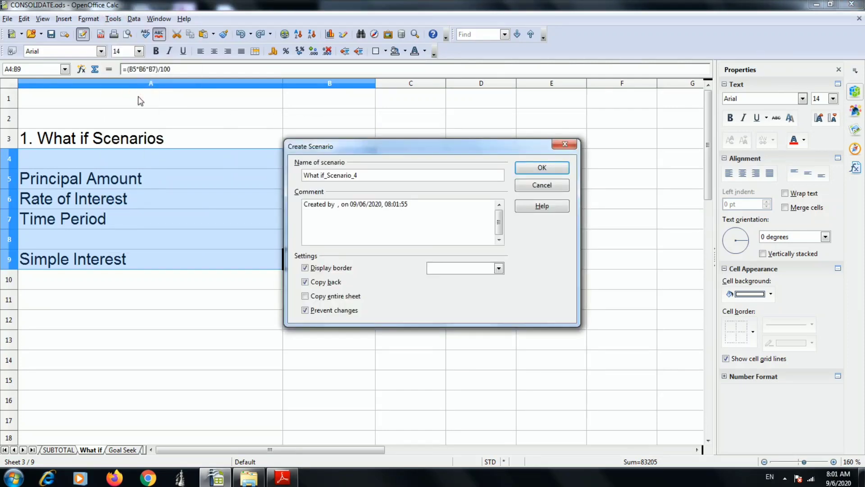
left_click(379, 176)
triple_click(366, 179)
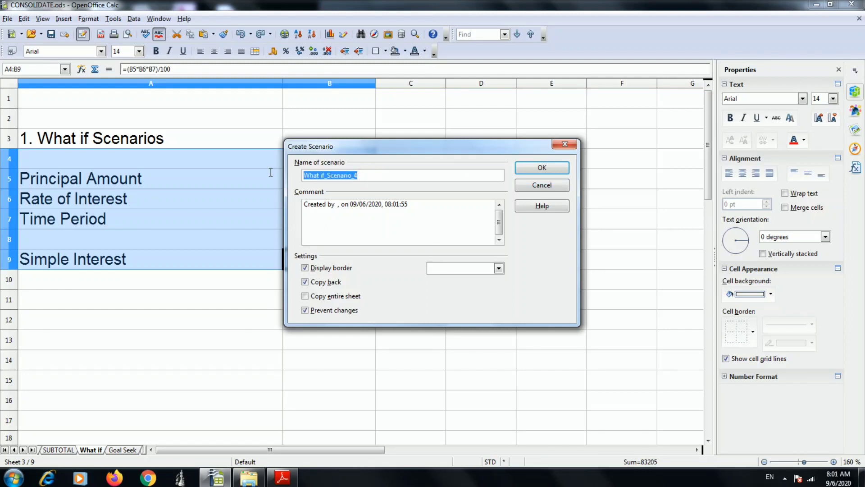
type("S1")
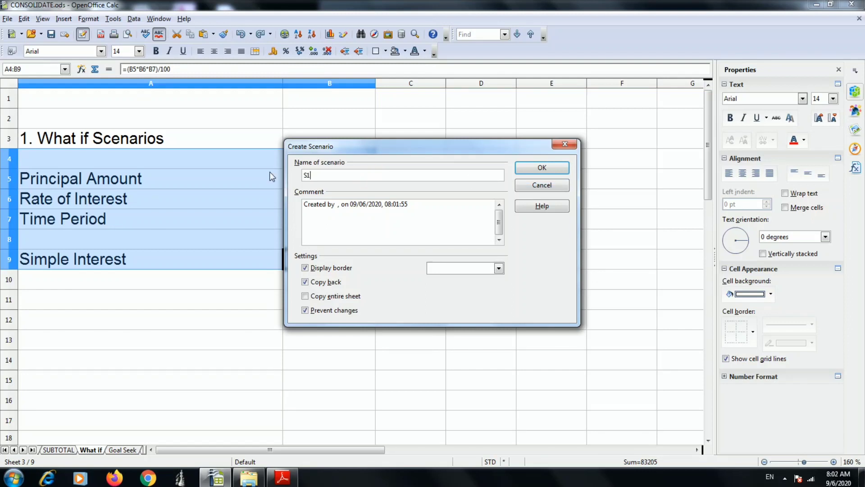
left_click(444, 207)
left_click(549, 172)
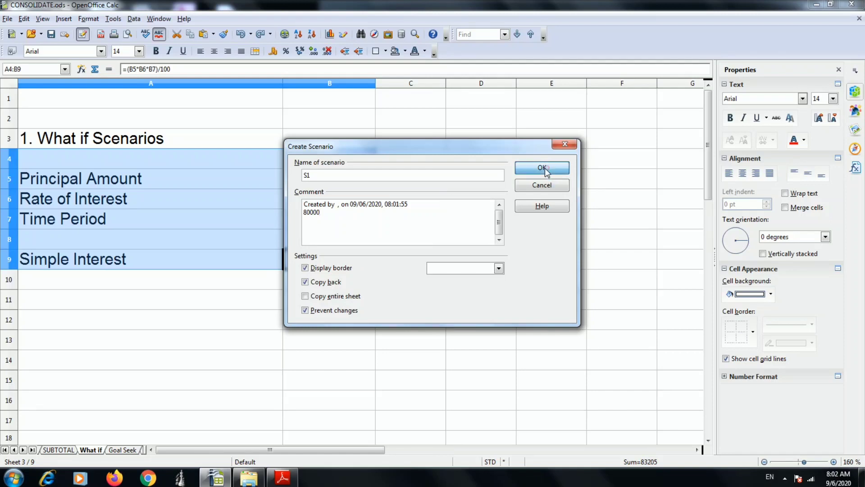
left_click(432, 251)
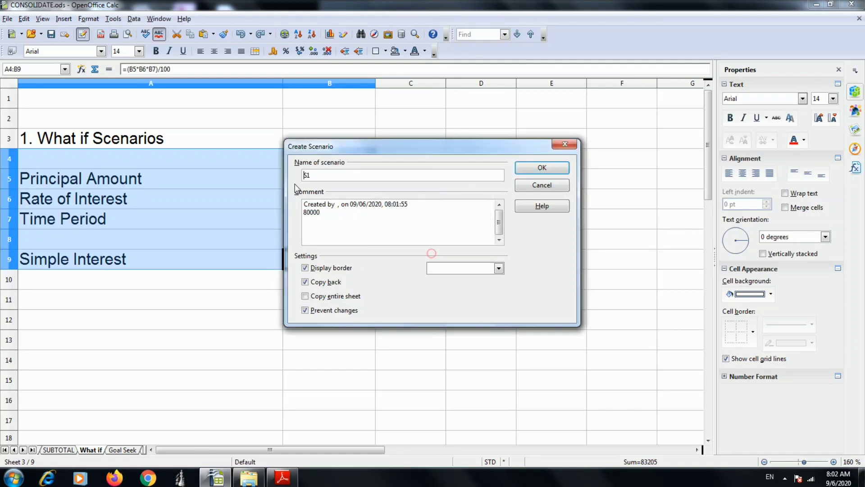
Change the scenario's name to H1 and create it.
left_click(320, 174)
left_click_drag(322, 176, 293, 177)
type("H1")
left_click(542, 169)
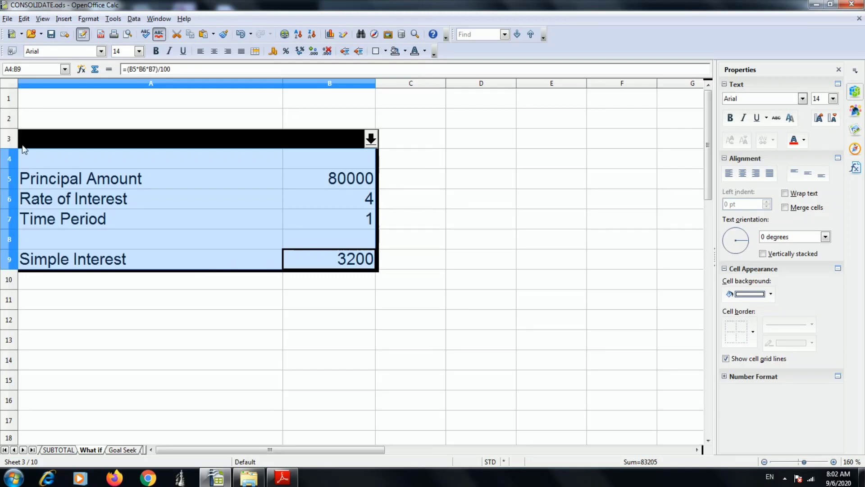
Set the Principal Amount in cell B5 to 50000.
left_click(323, 182)
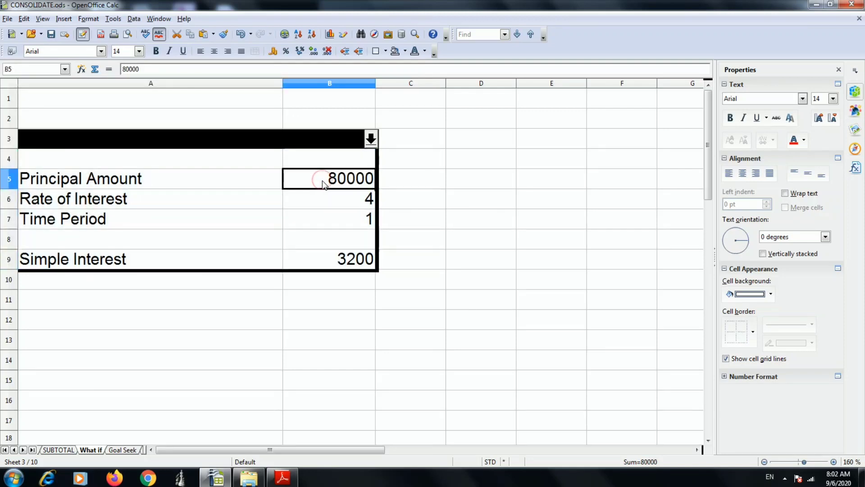
type("50000")
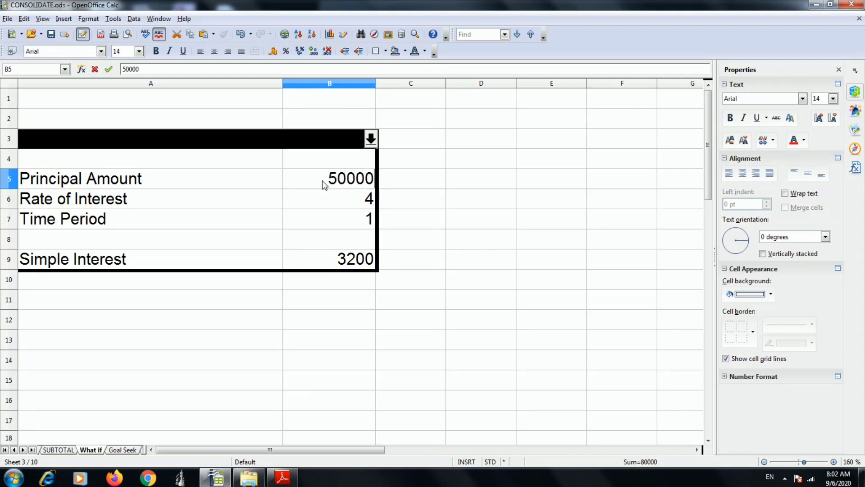
key("Return")
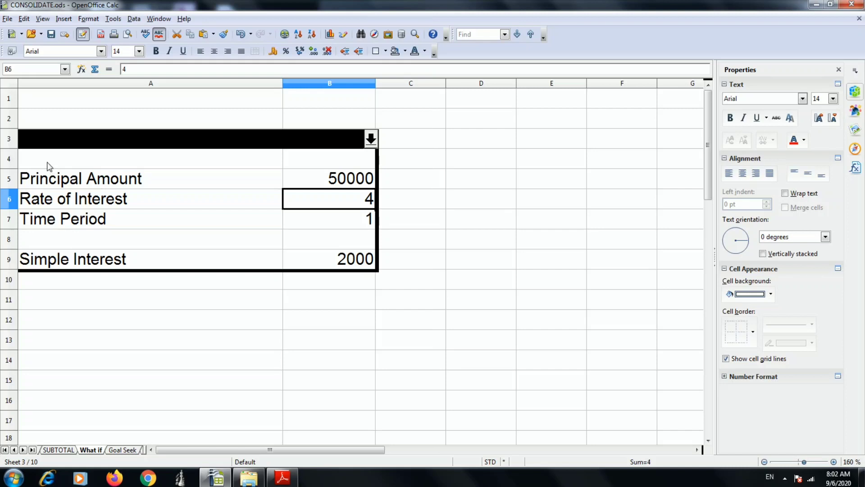
Create a scenario named H2 from cells A4:B9, adding 50000 on a new line of its comment.
left_click_drag(47, 161, 333, 257)
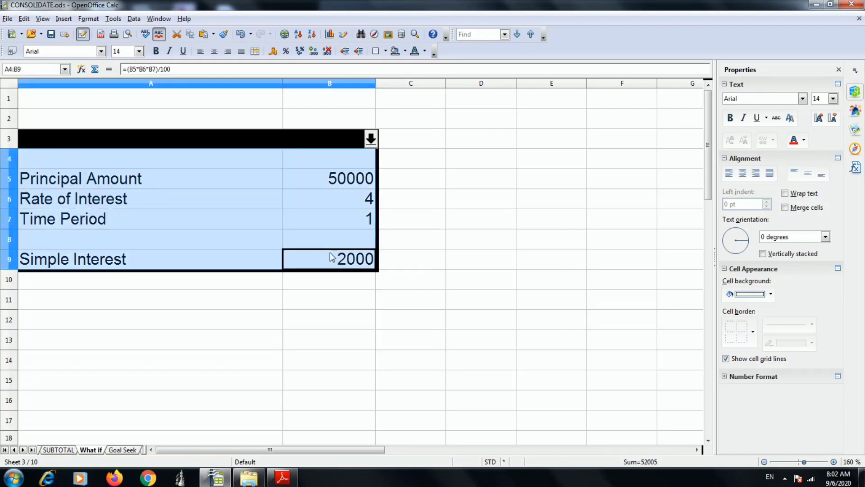
left_click(111, 19)
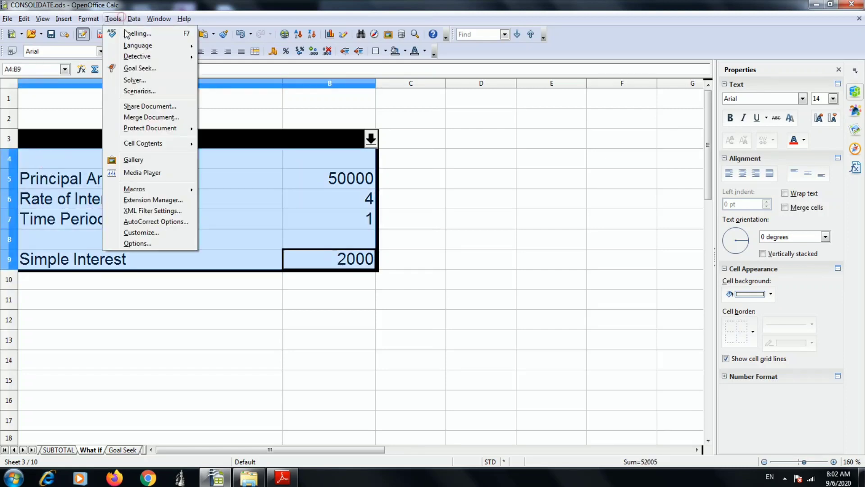
left_click(132, 94)
triple_click(359, 173)
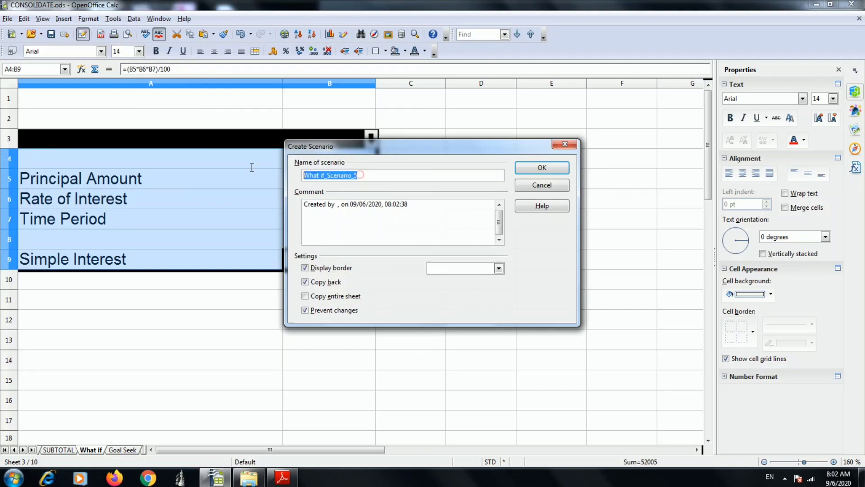
type("H2")
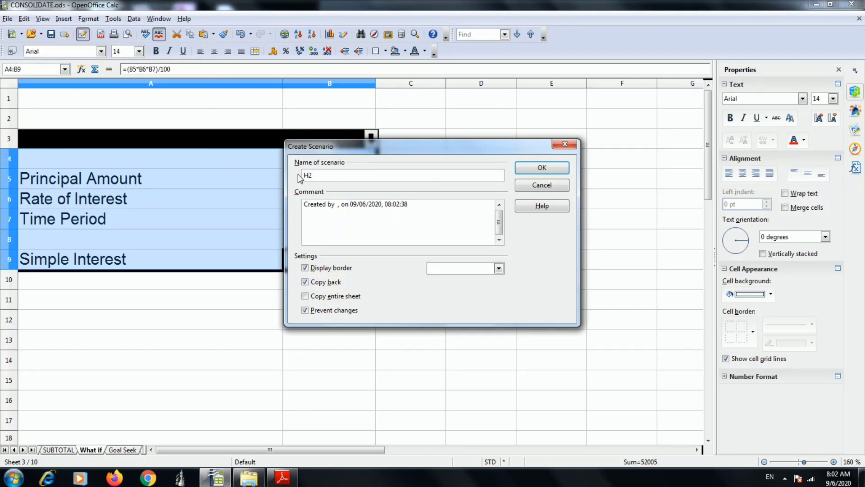
left_click(449, 207)
key("Return")
type("50000")
left_click(542, 167)
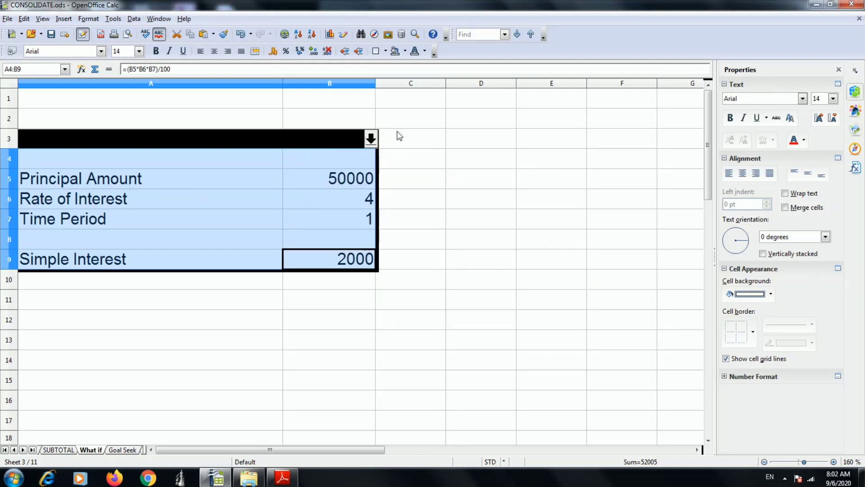
Set the Principal Amount in cell B5 to 30000.
left_click(342, 178)
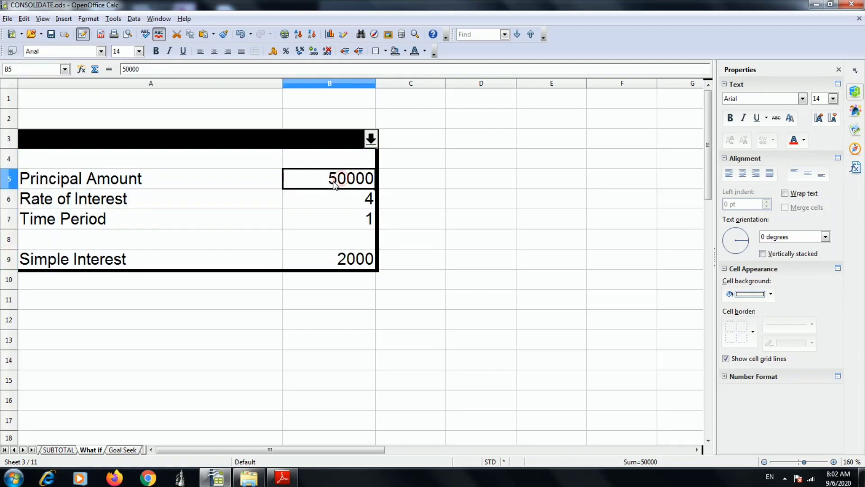
type("30000")
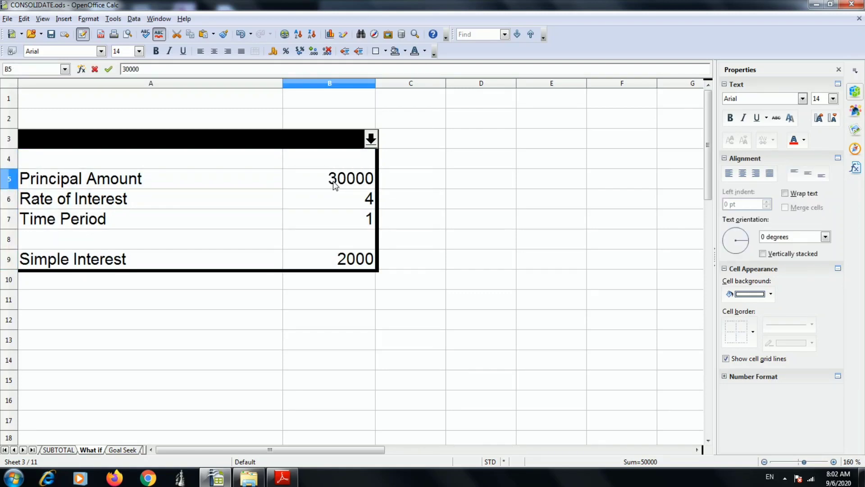
key("Return")
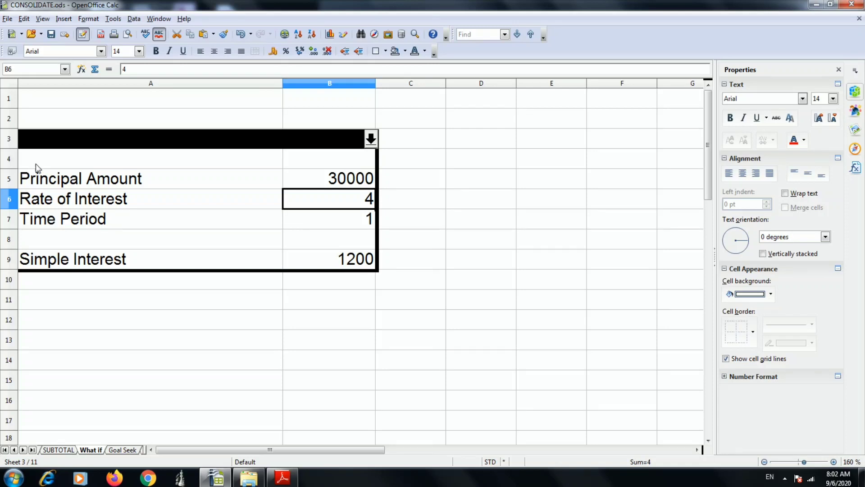
Create a scenario named H3 from cells A4:B9 with 30000 added to its comment and an Orange 3 border.
left_click_drag(36, 153, 342, 268)
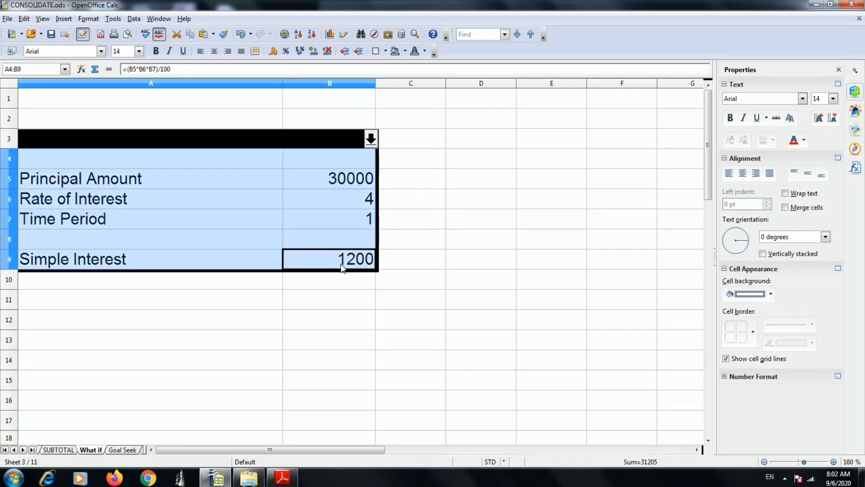
left_click(109, 19)
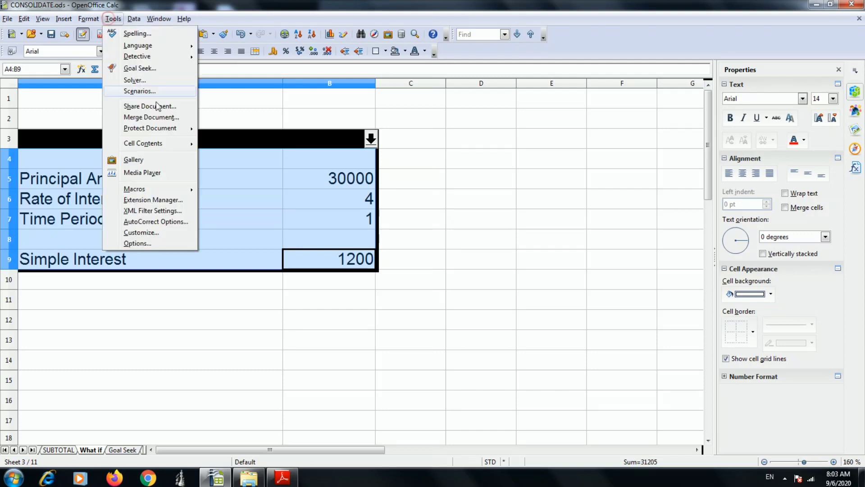
left_click(145, 93)
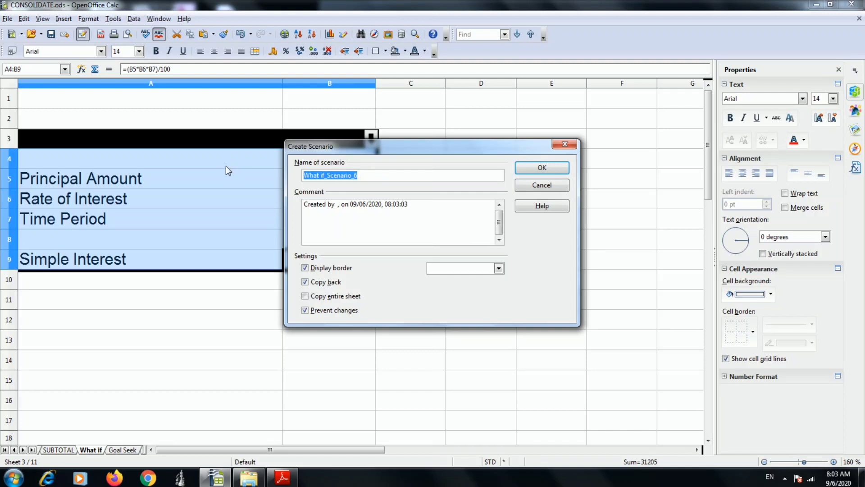
type("H3")
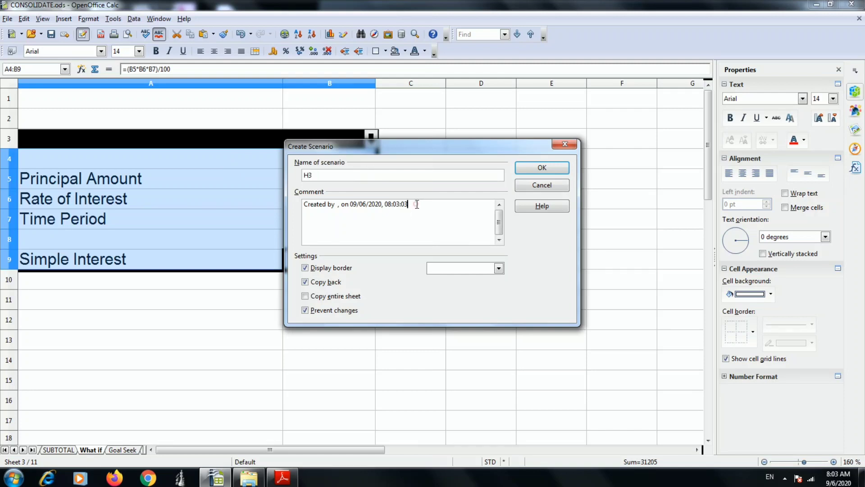
key("Return")
type("30000")
left_click(499, 269)
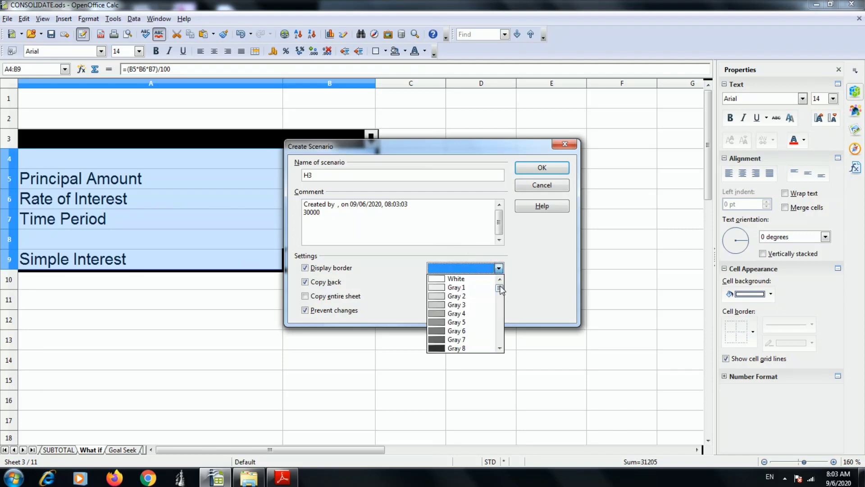
left_click_drag(501, 289, 501, 304)
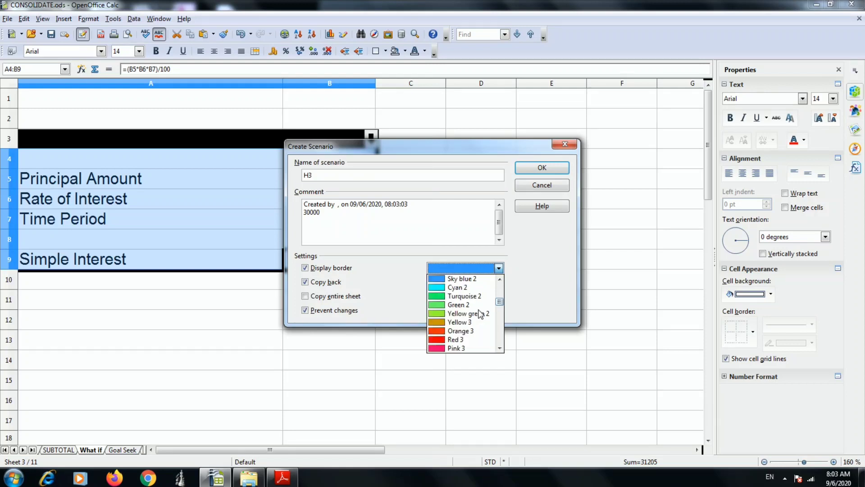
left_click(442, 333)
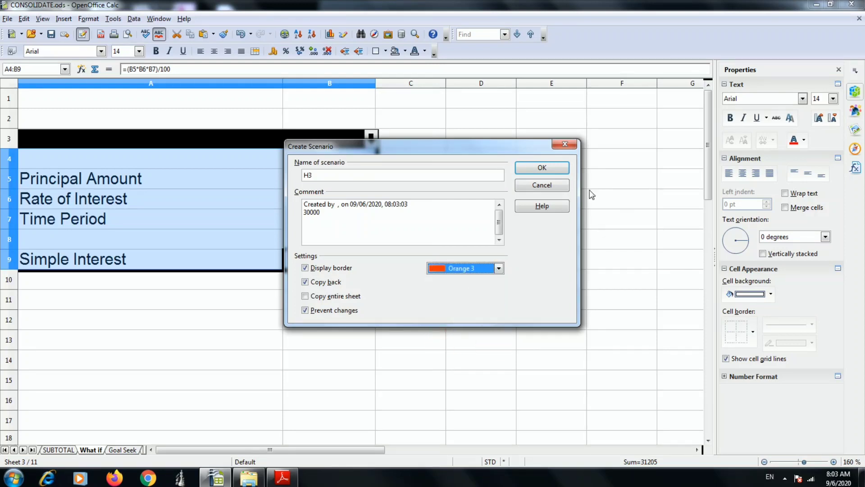
left_click(553, 169)
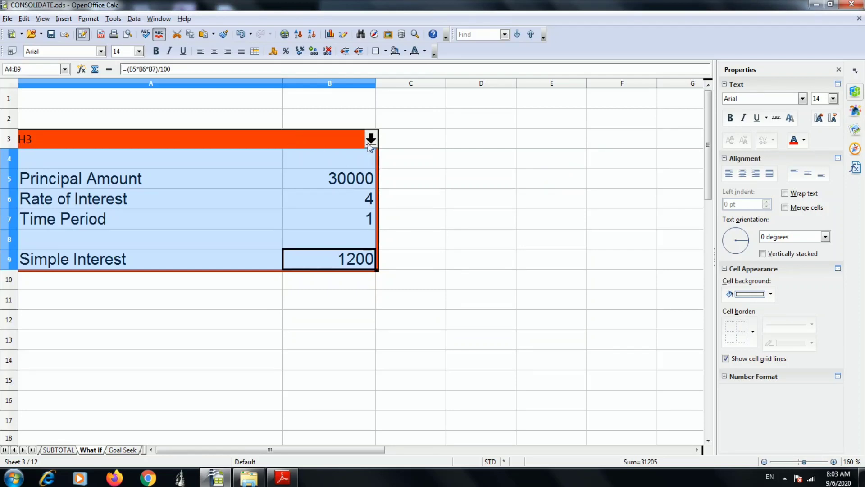
Display scenario H2 in the interest table and switch back to scenario H3.
left_click(371, 140)
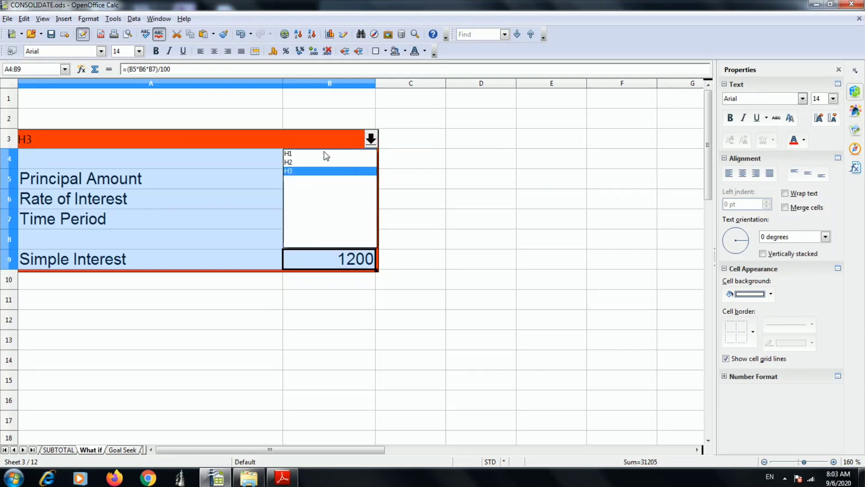
left_click(300, 160)
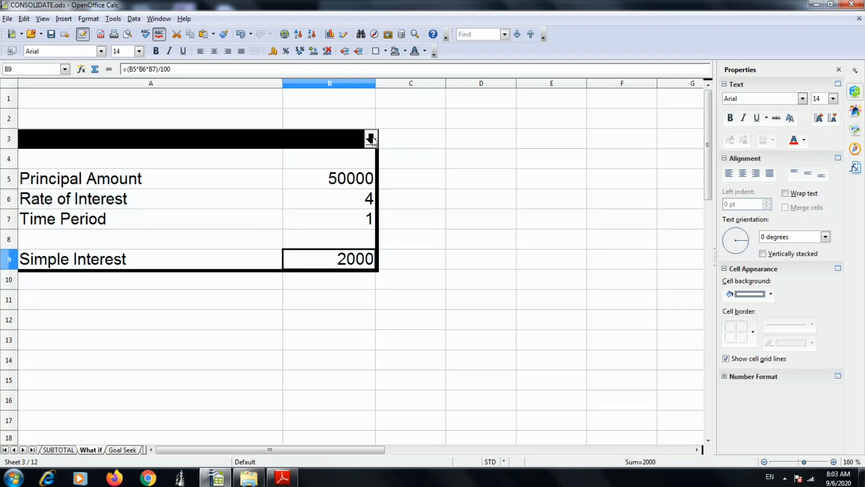
left_click(370, 140)
left_click(298, 169)
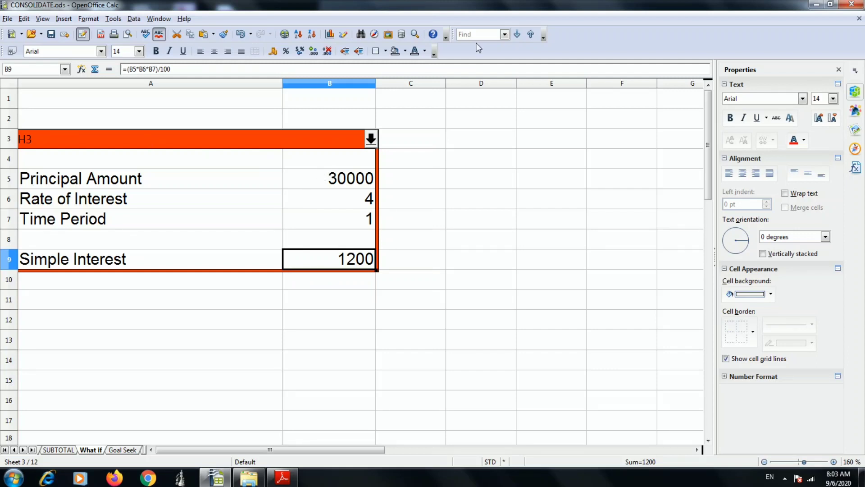
scroll(276, 223, "down", 1)
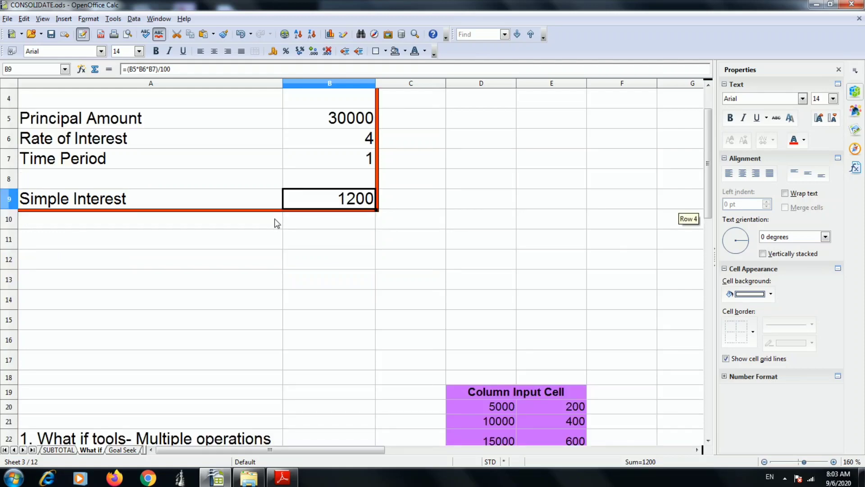
scroll(277, 223, "down", 4)
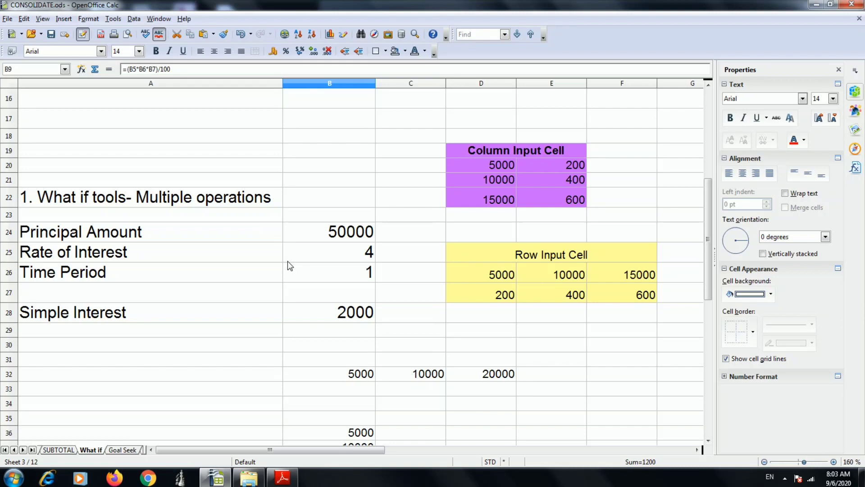
scroll(288, 260, "up", 5)
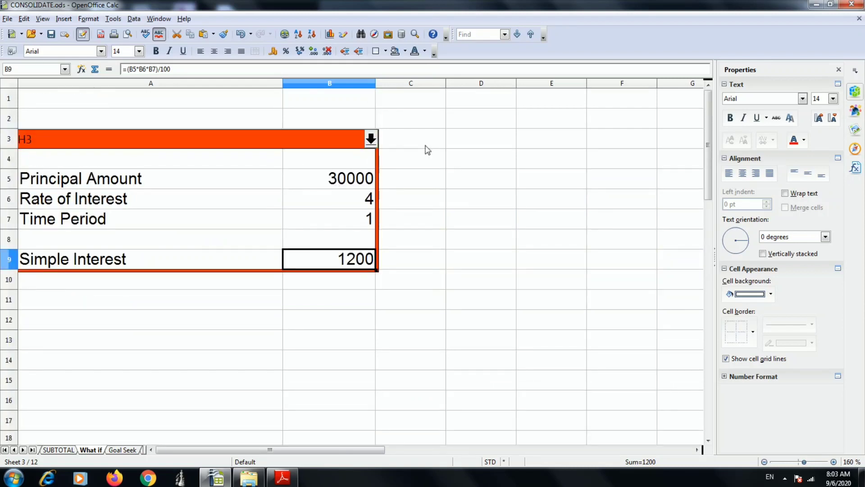
Switch the interest table's active scenario to H2.
left_click(371, 139)
left_click(305, 156)
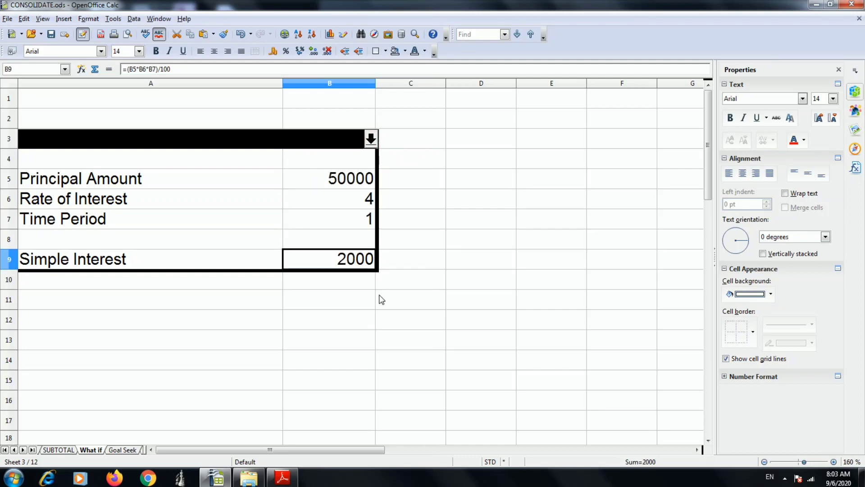
Examine the principal amounts and Multiple Operations results in the sample Row Input Cell and Column Input Cell tables.
scroll(387, 301, "down", 7)
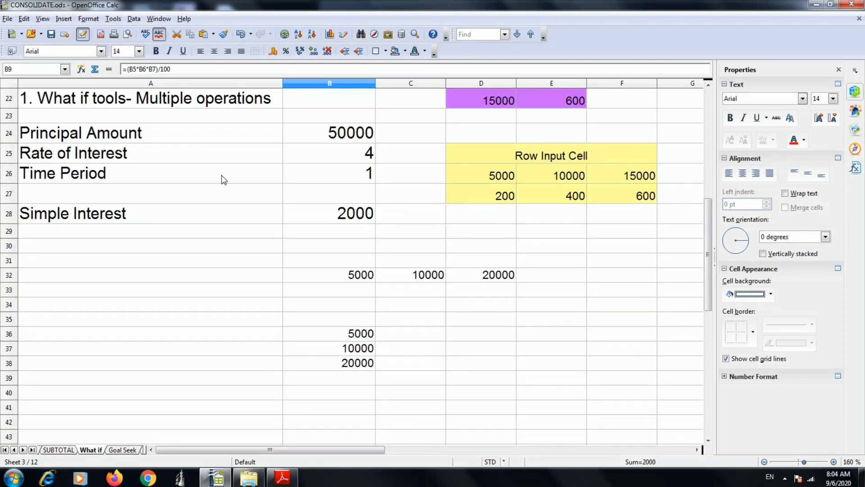
scroll(478, 191, "up", 1)
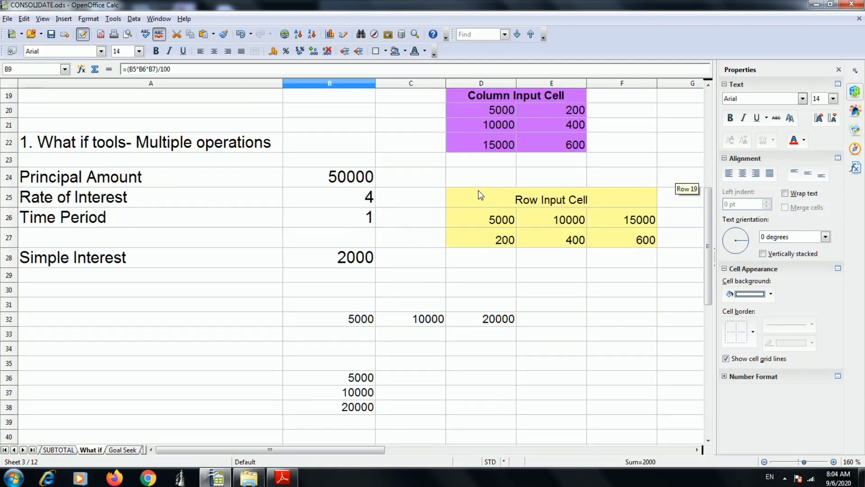
scroll(475, 204, "up", 1)
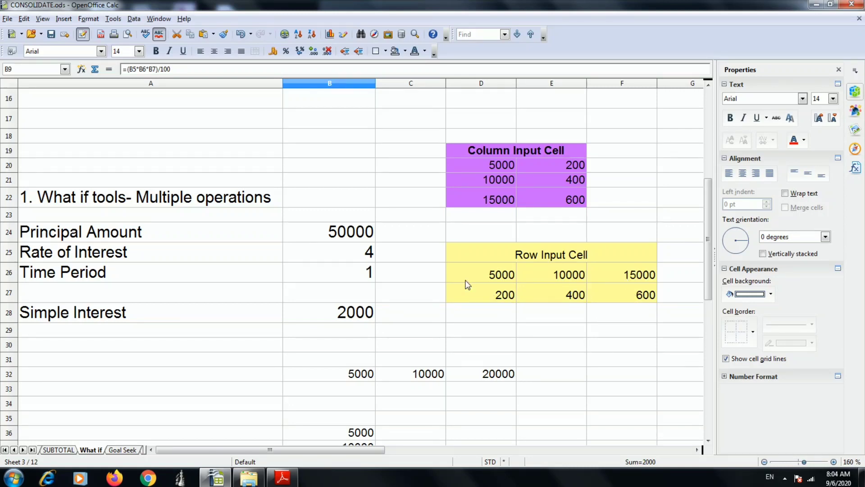
left_click_drag(451, 276, 635, 283)
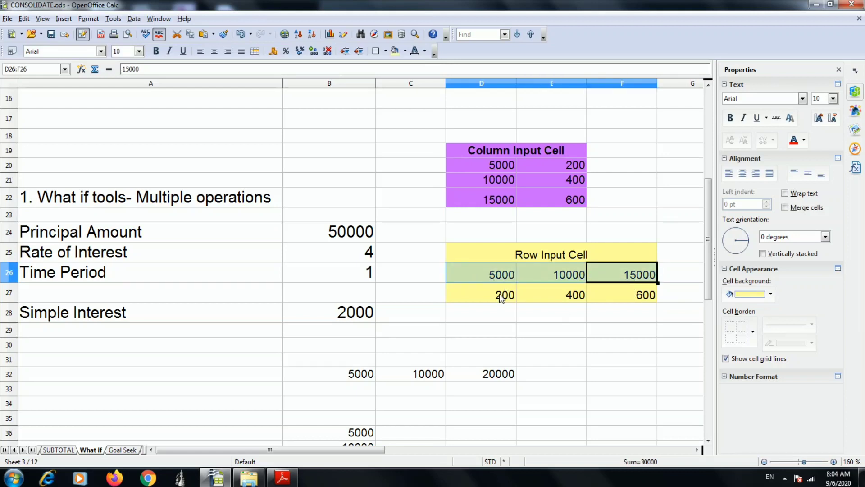
left_click_drag(499, 295, 641, 293)
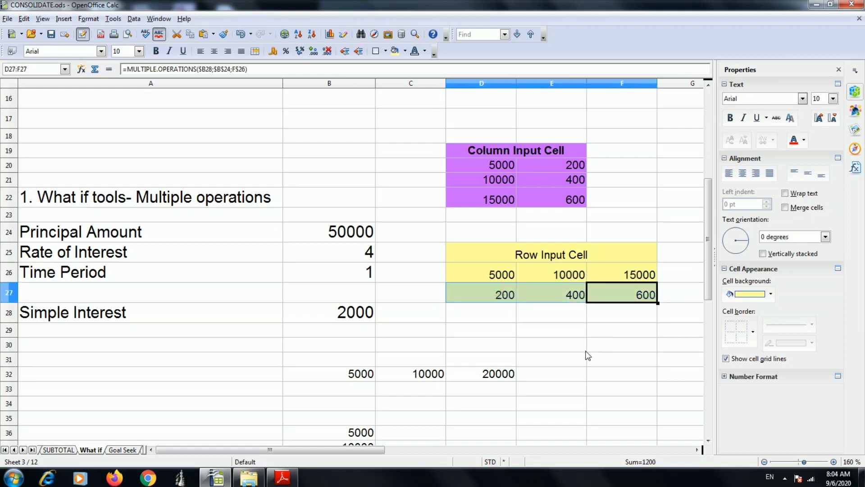
left_click(557, 125)
left_click_drag(499, 164, 500, 200)
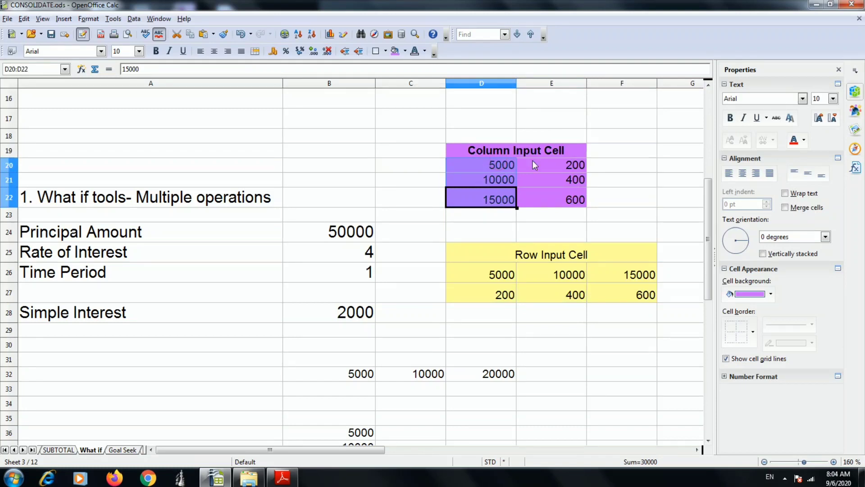
left_click_drag(533, 161, 544, 195)
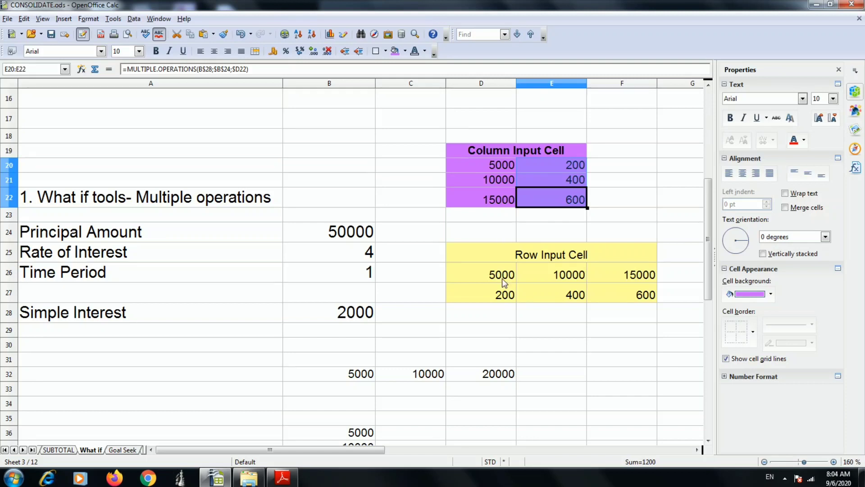
Run Multiple Operations on B32:D33 with B28 as the formula cell and B24 as the row input cell.
left_click(422, 393)
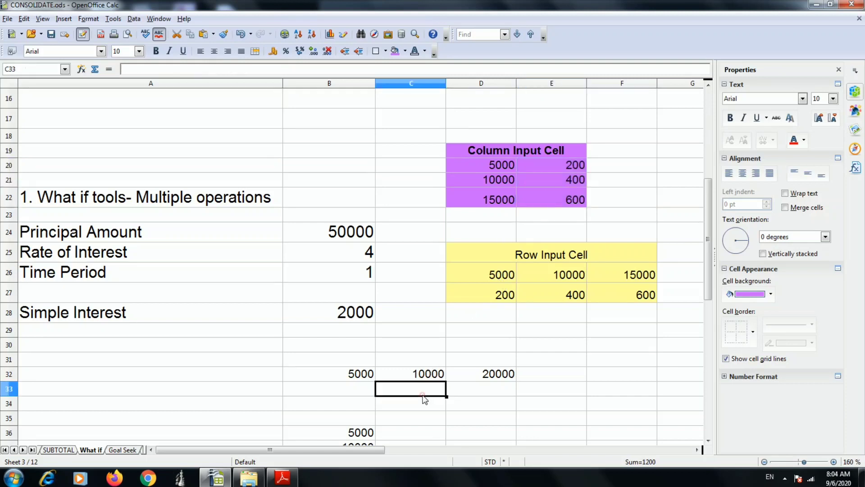
left_click_drag(364, 373, 486, 391)
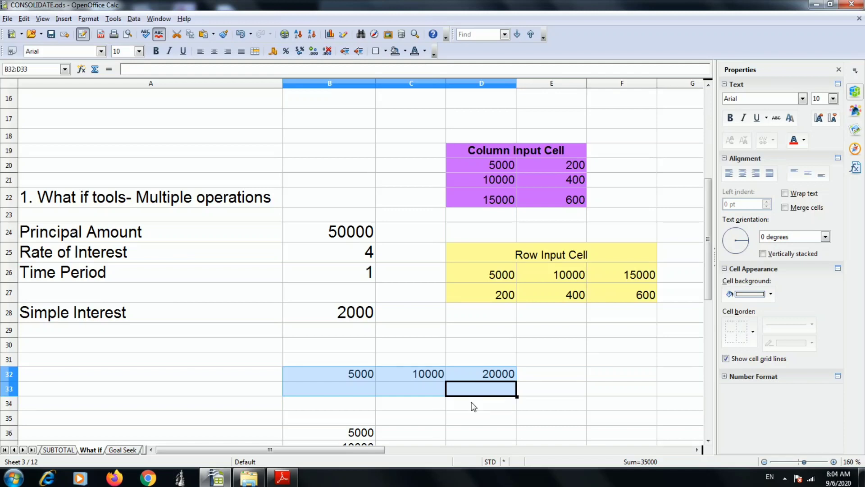
left_click(135, 20)
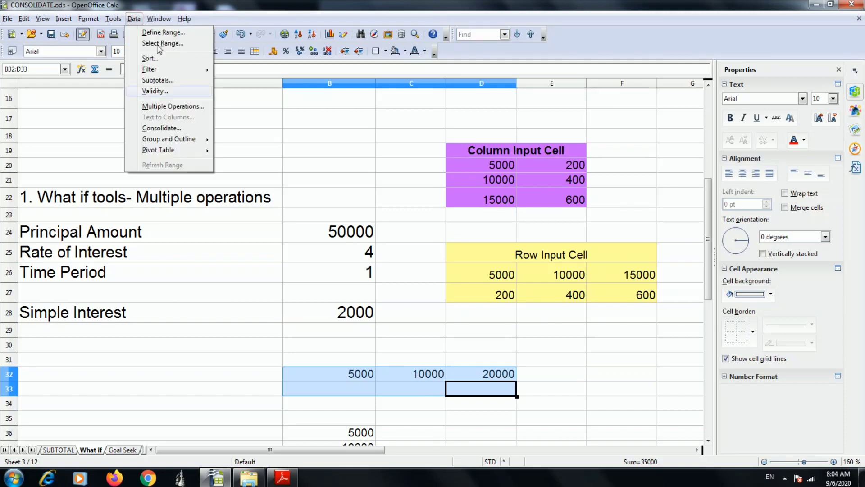
left_click(188, 106)
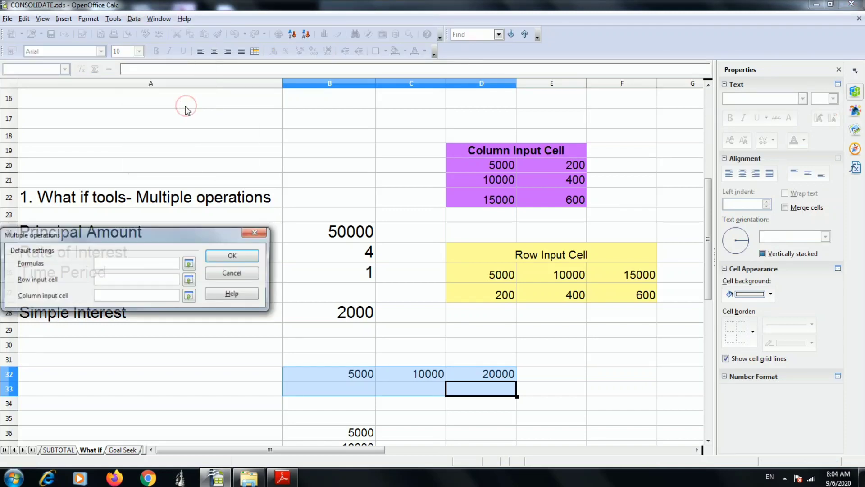
left_click_drag(140, 228, 289, 99)
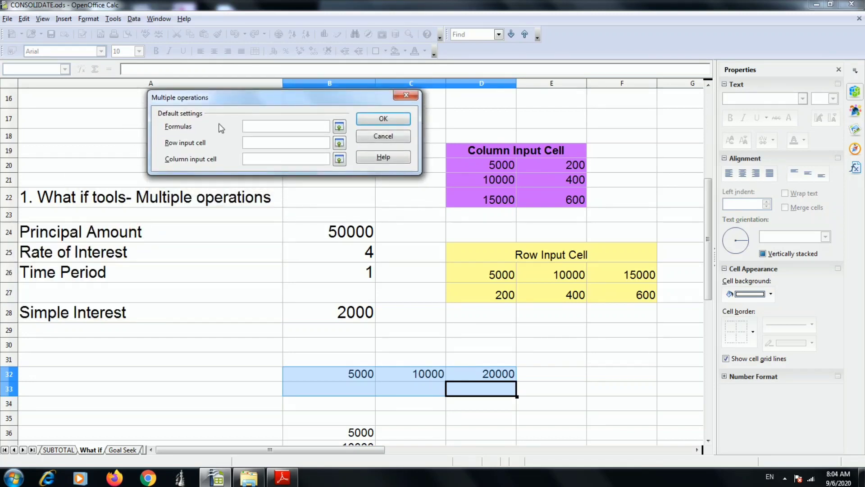
left_click(341, 312)
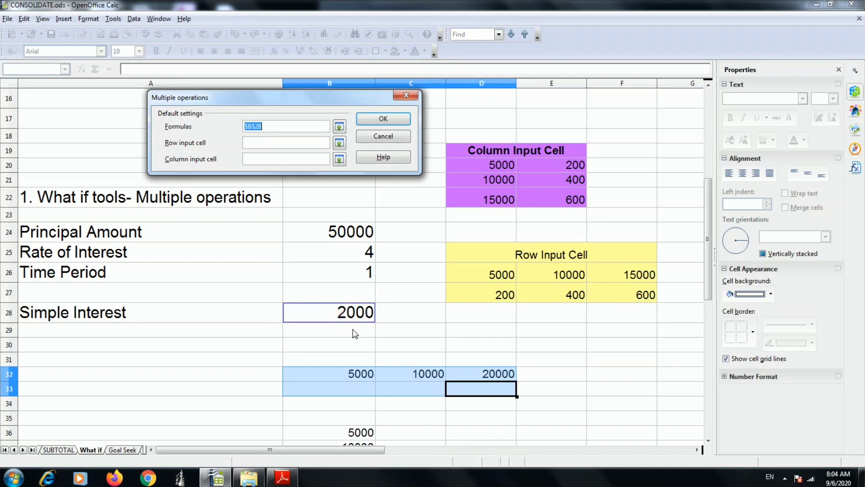
left_click(263, 145)
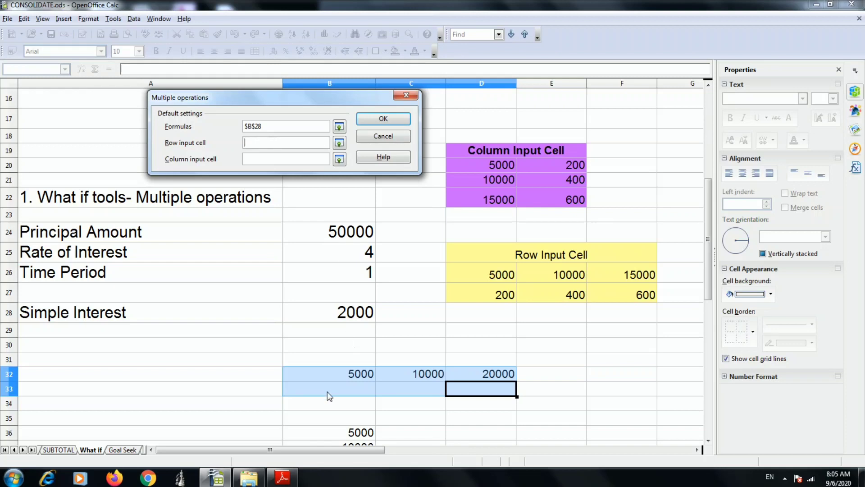
left_click(350, 236)
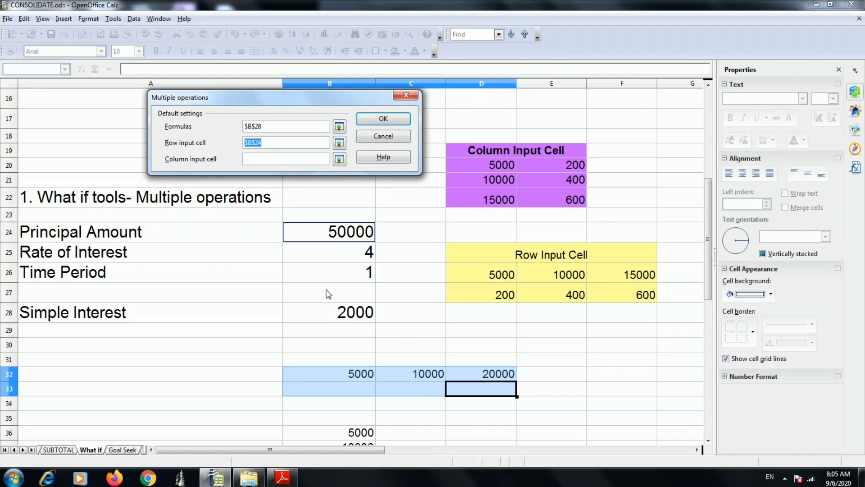
left_click(378, 118)
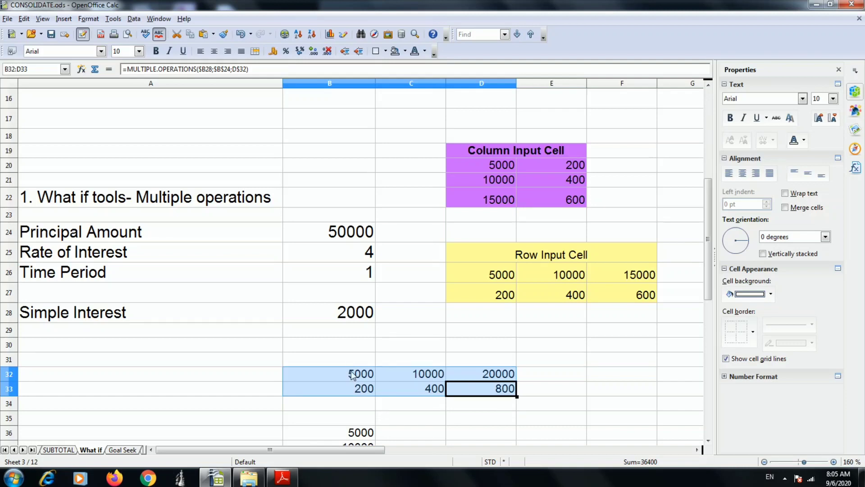
Run Multiple Operations on B36:C38 with formula cell B28 and column input cell B24, and save the document.
scroll(345, 379, "down", 1)
scroll(346, 379, "down", 1)
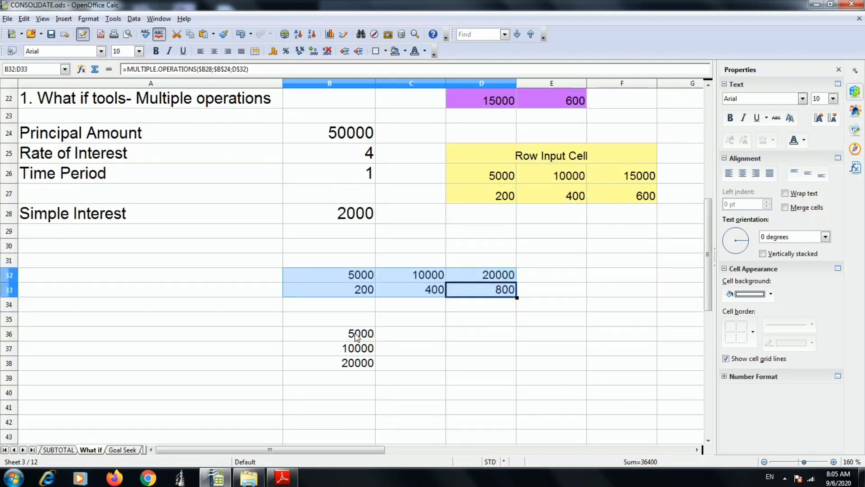
left_click_drag(347, 333, 390, 371)
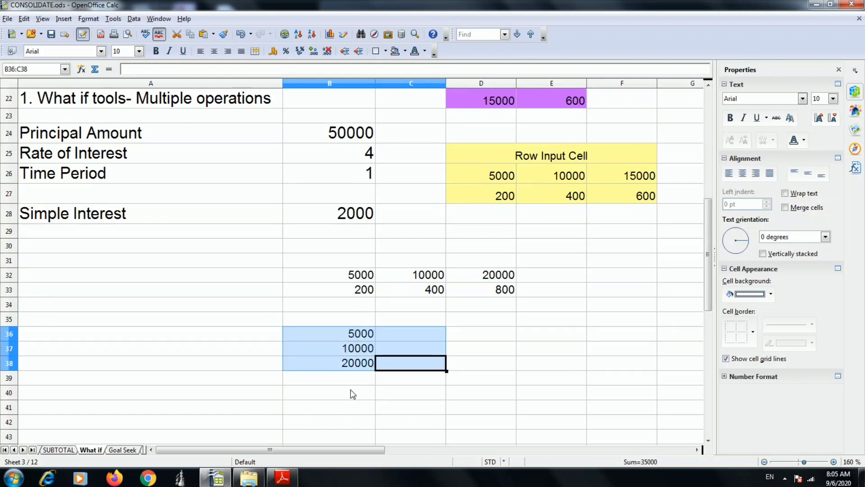
left_click(134, 19)
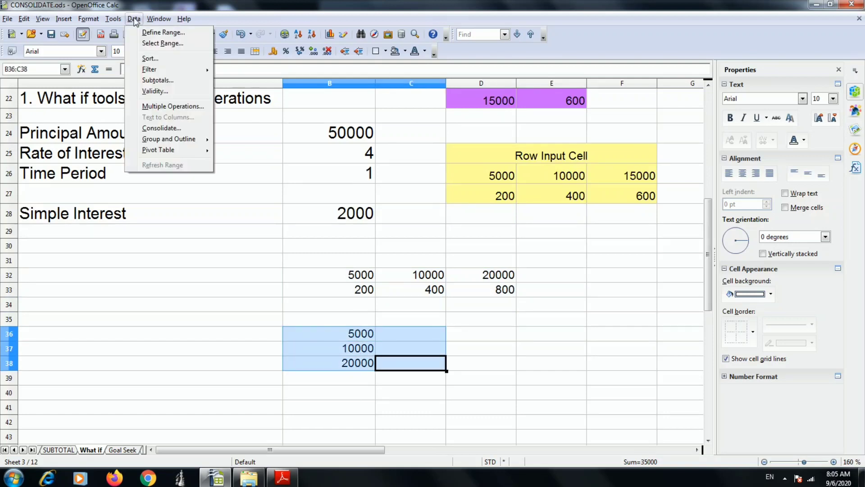
left_click(172, 106)
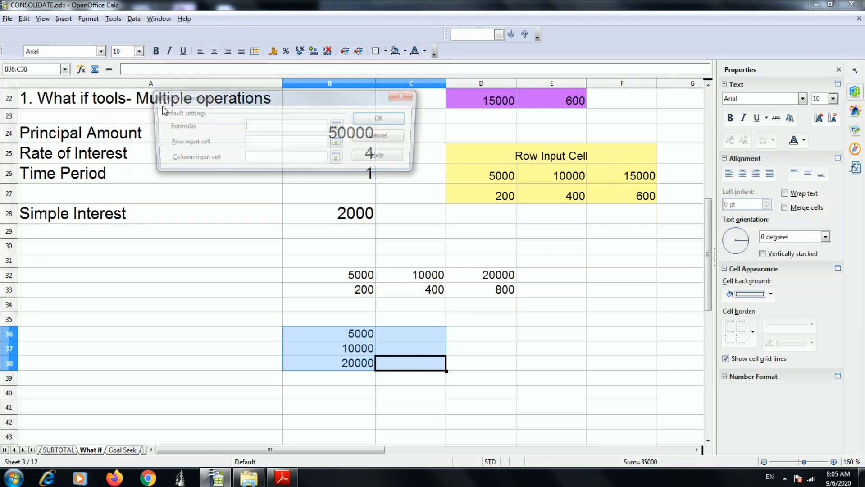
left_click_drag(234, 127, 135, 257)
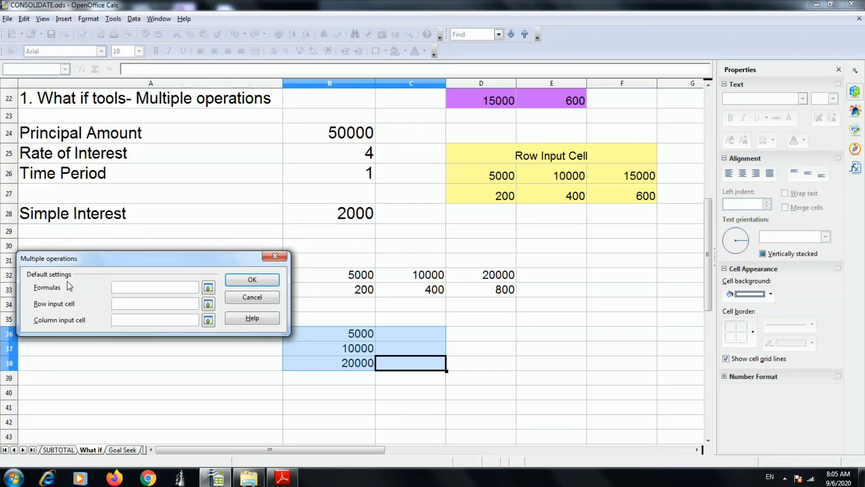
left_click(318, 215)
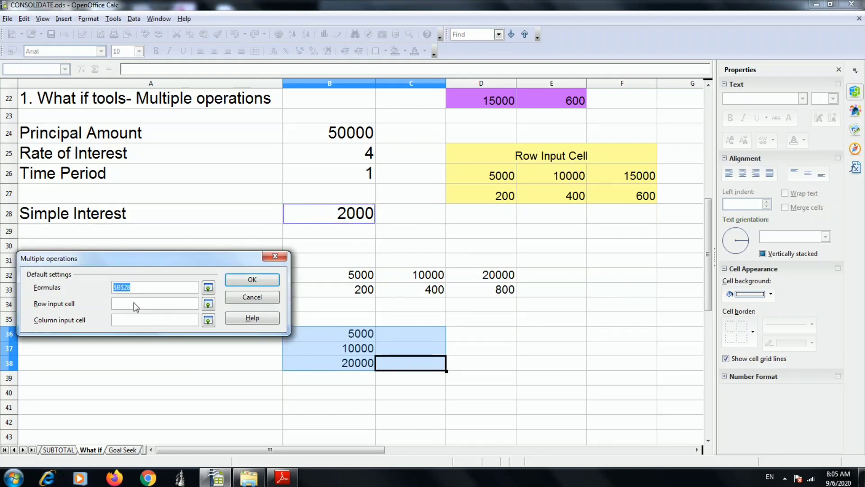
left_click(126, 324)
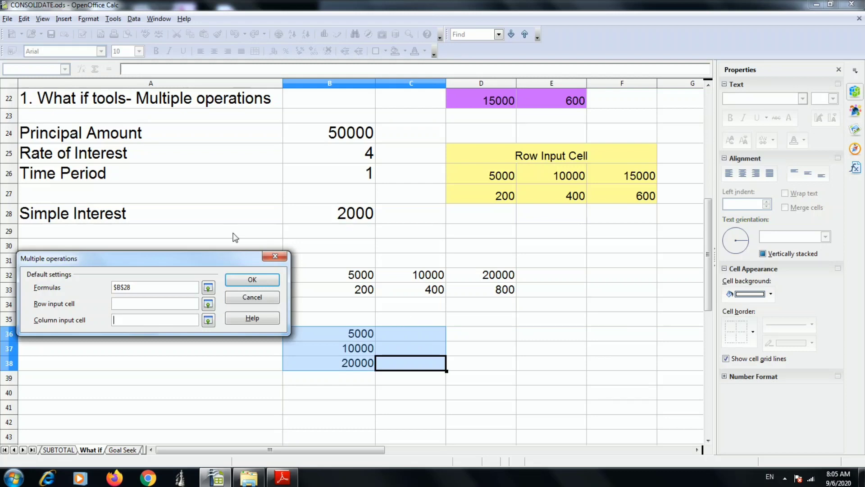
left_click(331, 135)
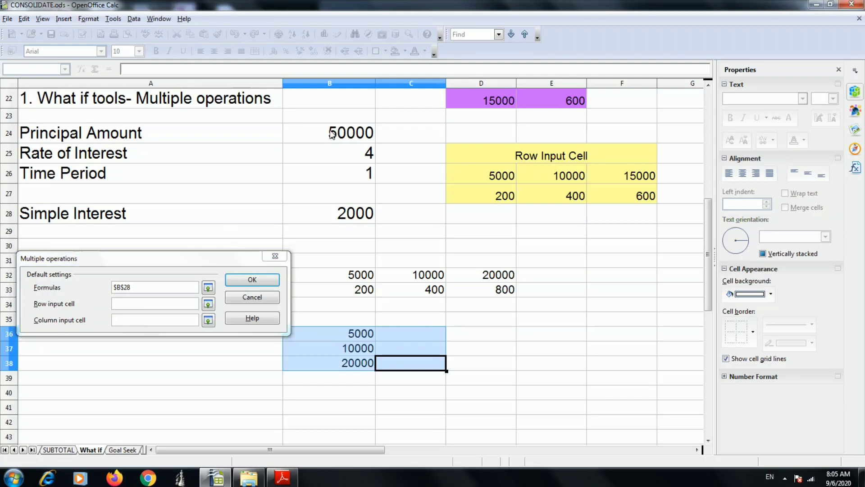
left_click(260, 280)
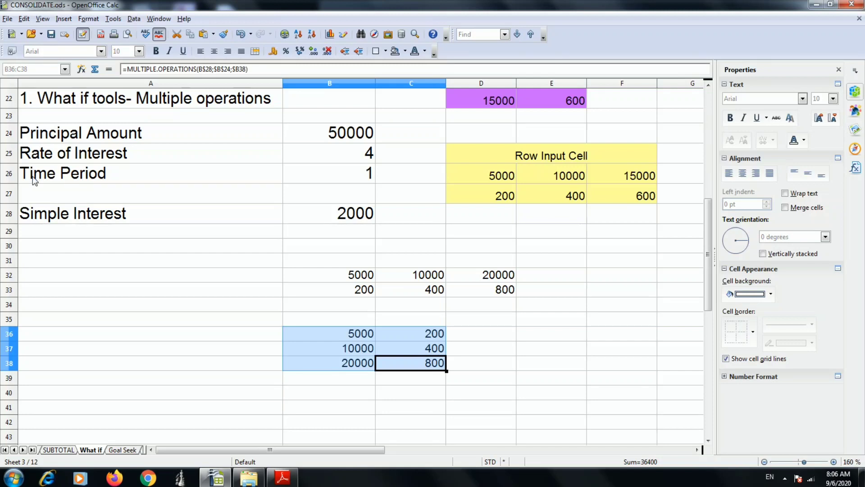
key("ctrl+s")
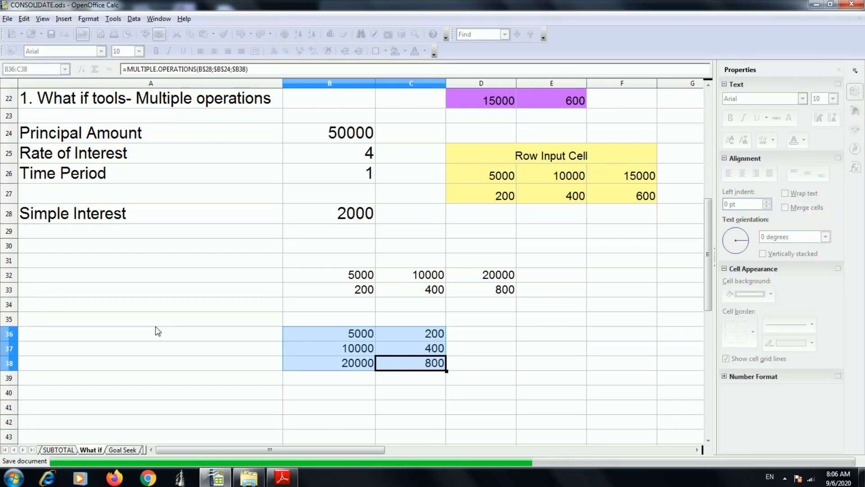
On the Goal Seek sheet, run Goal Seek with formula cell C7, target value 1000 and variable cell C3, and insert the result.
left_click(125, 452)
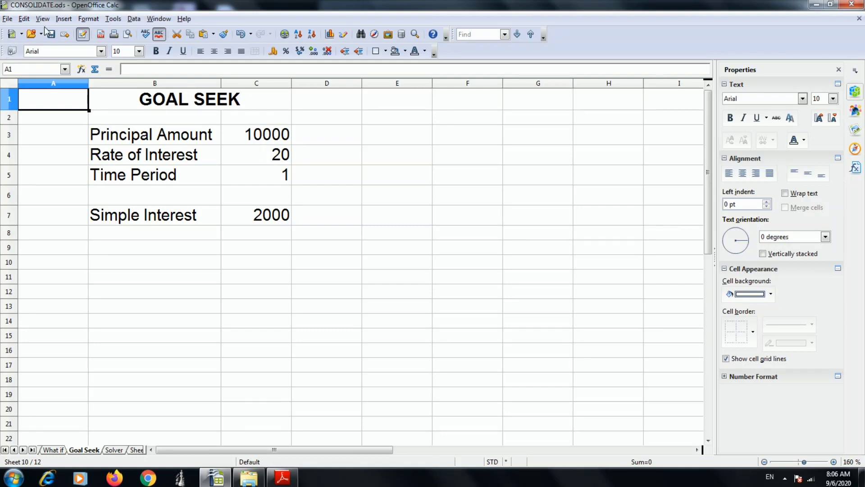
left_click(113, 19)
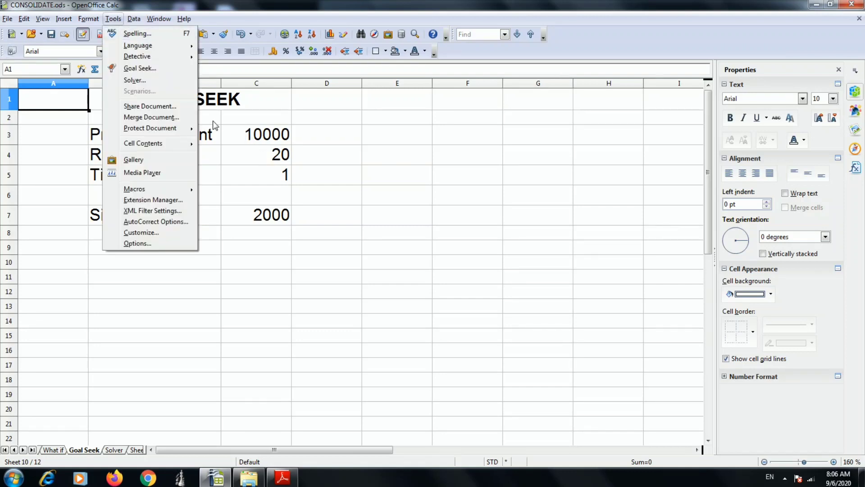
left_click(157, 69)
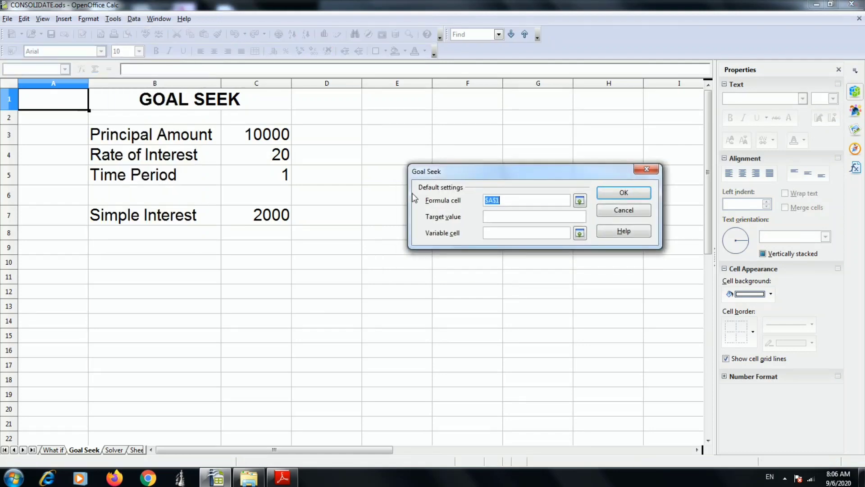
left_click(271, 216)
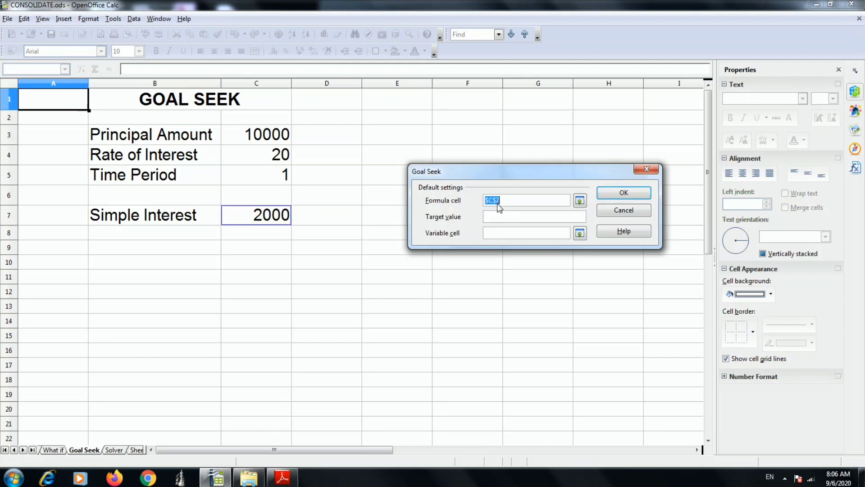
left_click(492, 218)
left_click(502, 217)
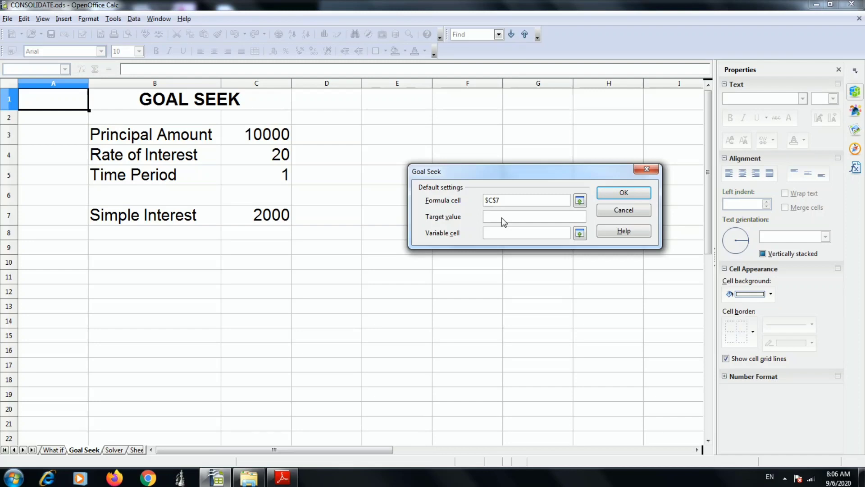
type("1000")
left_click(515, 231)
left_click(241, 131)
key("Return")
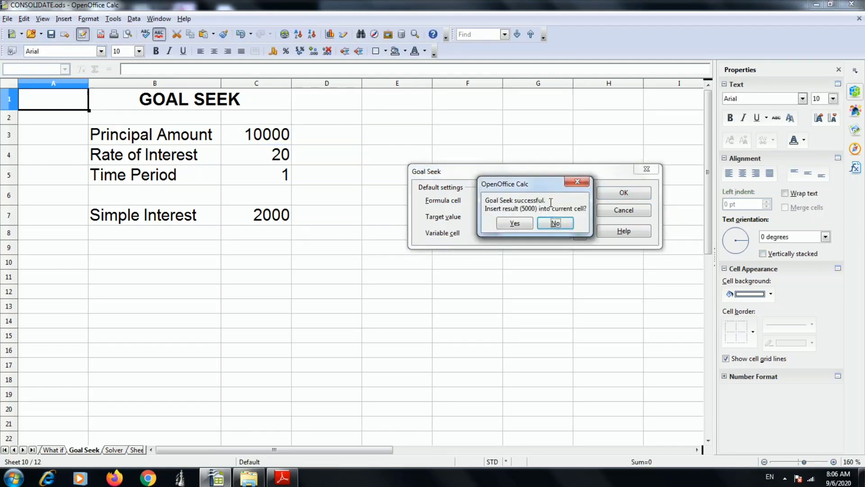
left_click(519, 223)
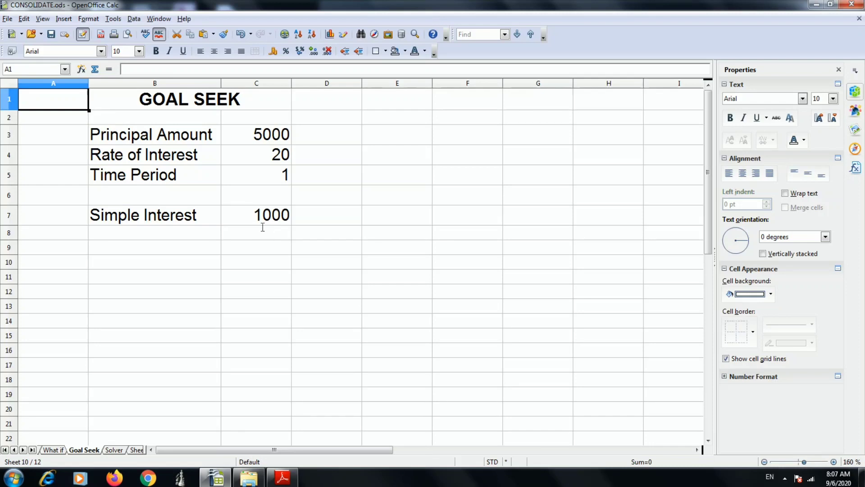
Run Goal Seek again with formula cell C7, target value 500 and variable cell C3, and insert the result.
left_click(113, 19)
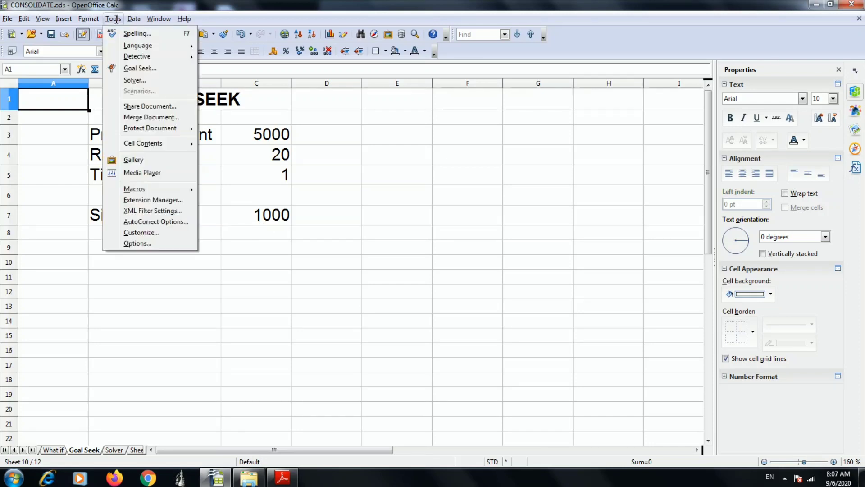
left_click(146, 68)
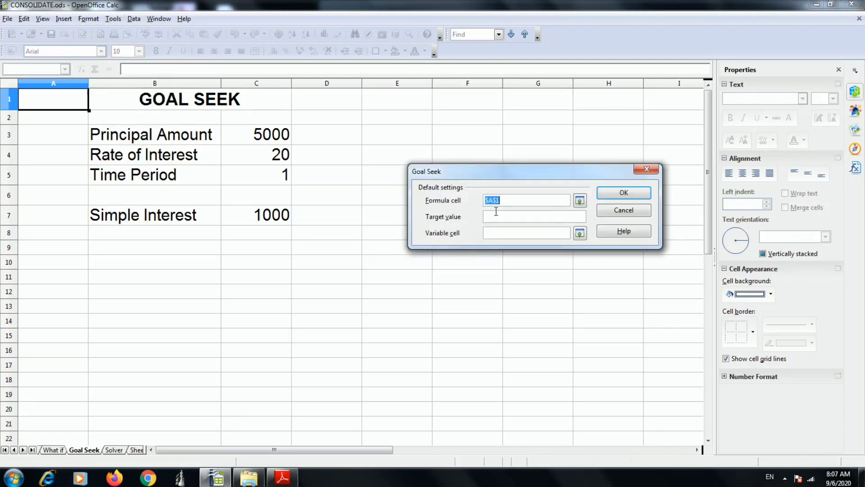
left_click(267, 215)
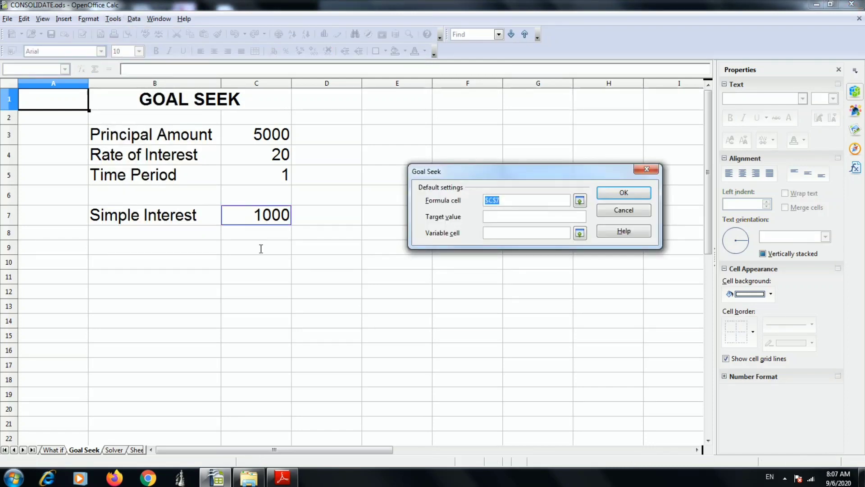
left_click(511, 217)
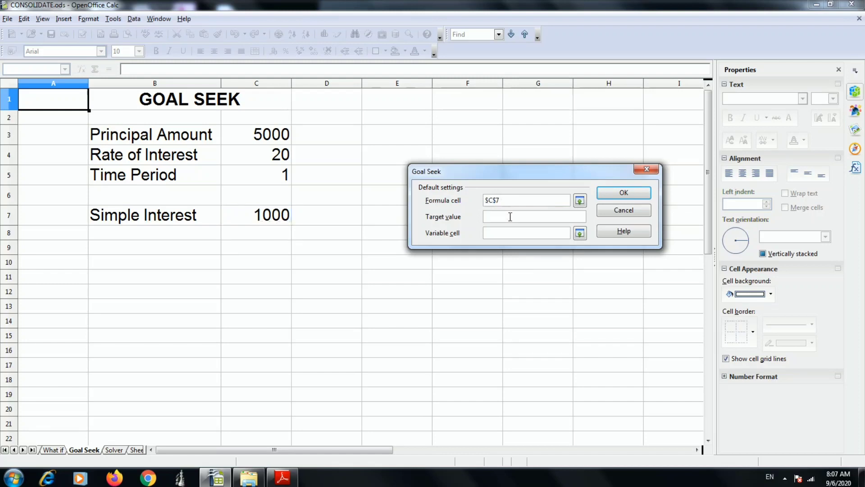
type("500")
left_click(530, 234)
left_click(265, 139)
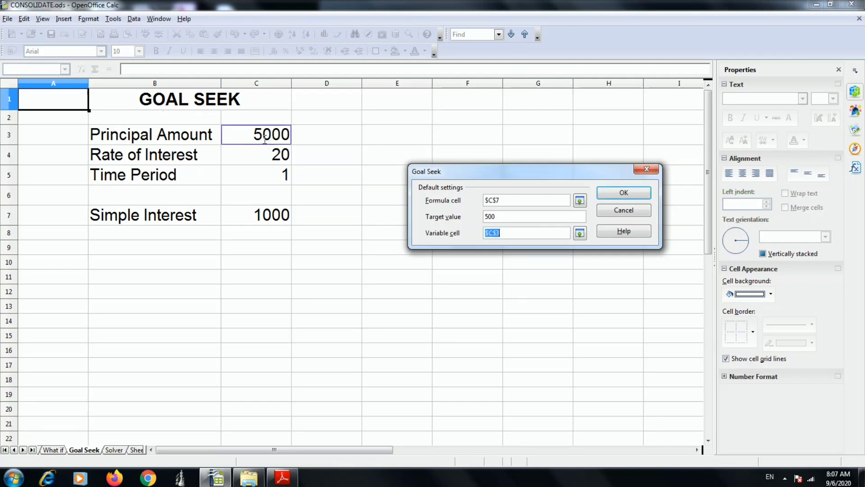
left_click(639, 194)
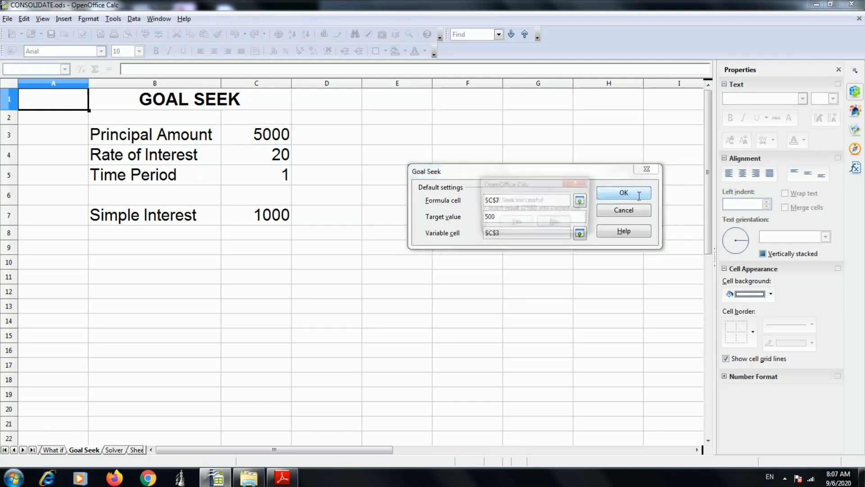
left_click(509, 223)
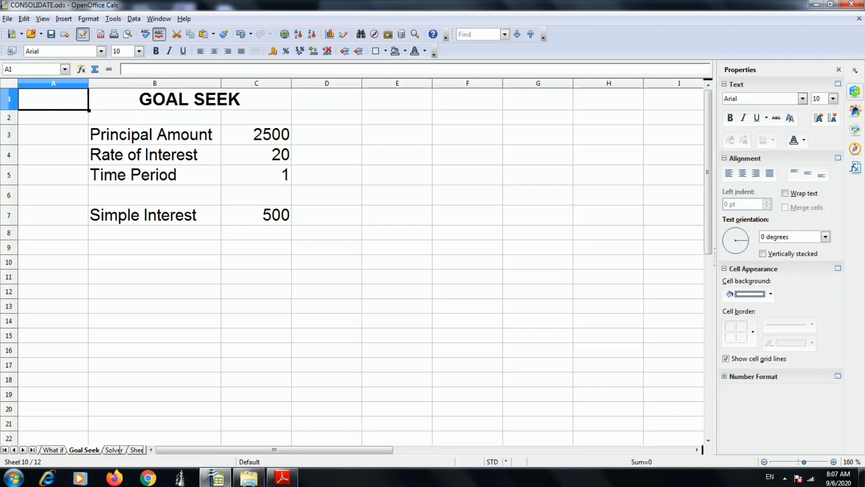
On the Solver sheet, set up Solver with target cell C7, optimize result to a value of 500, and changing cell C3.
left_click(115, 450)
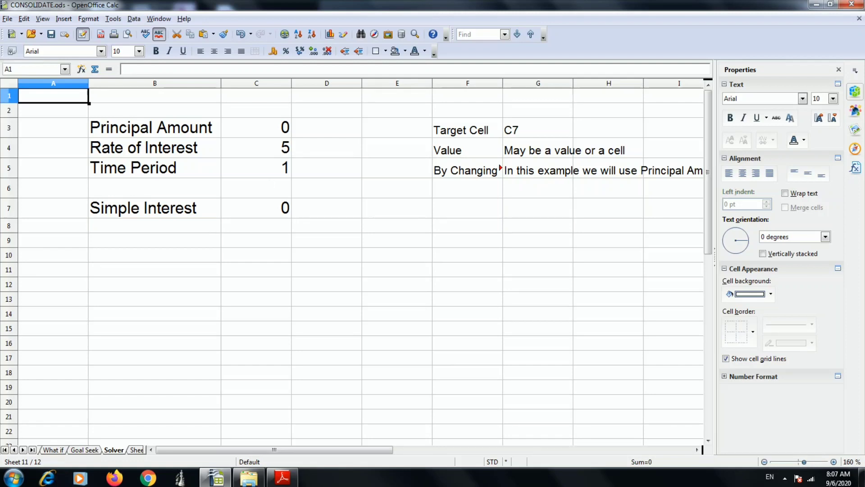
left_click(119, 18)
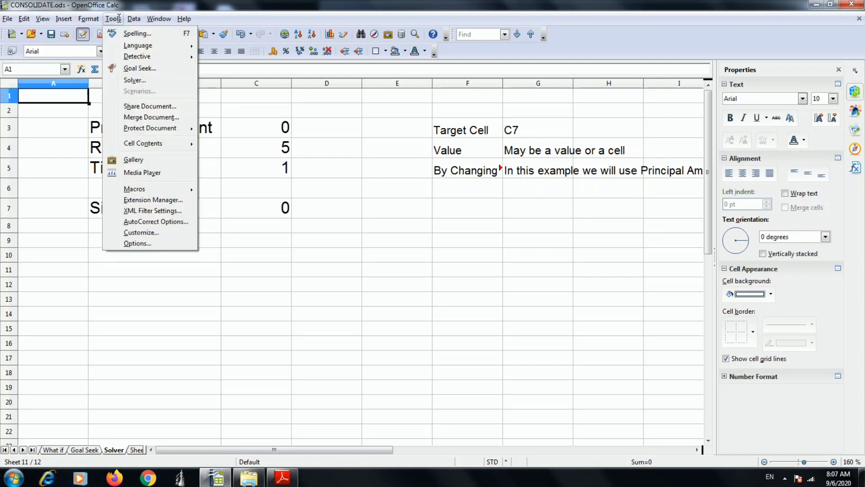
left_click(149, 79)
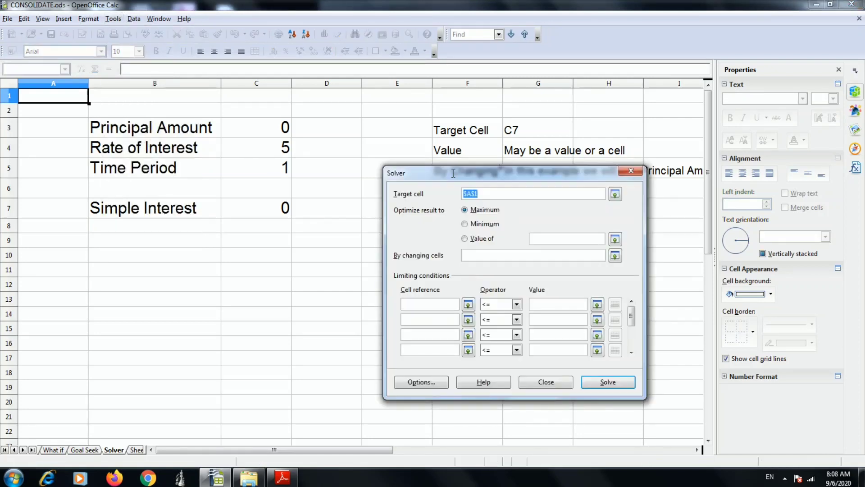
left_click_drag(456, 171, 455, 200)
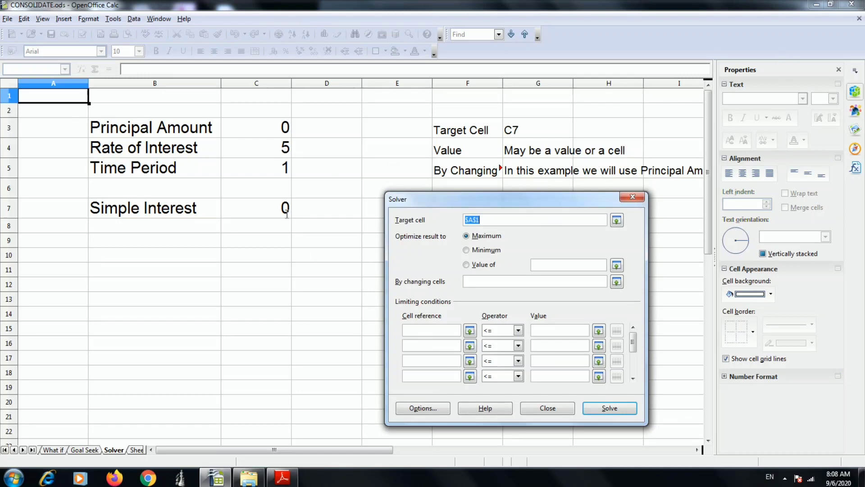
left_click(268, 211)
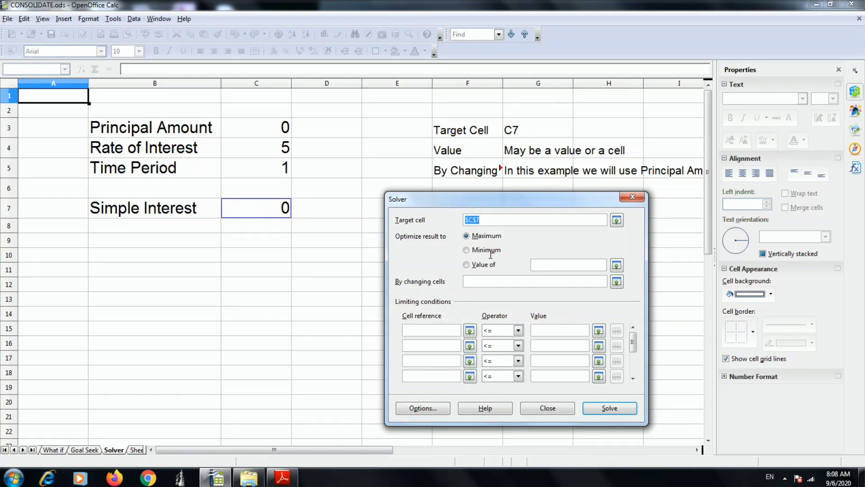
left_click(467, 265)
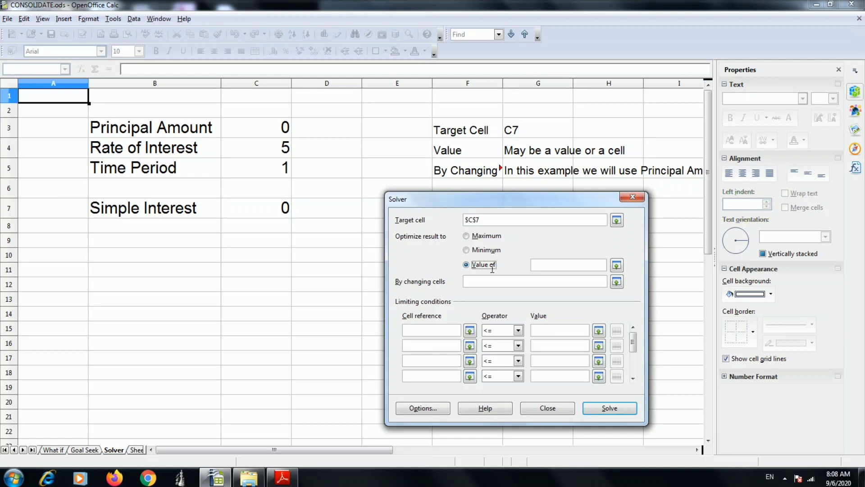
left_click(544, 265)
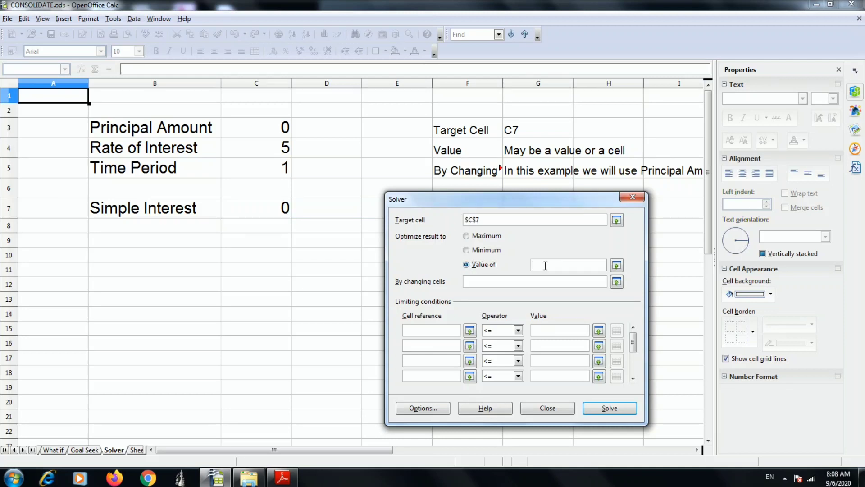
left_click(523, 278)
left_click(278, 128)
Review the limiting-condition operators and the Solver entries without adding a condition, solve for 500 and keep the result.
left_click(518, 330)
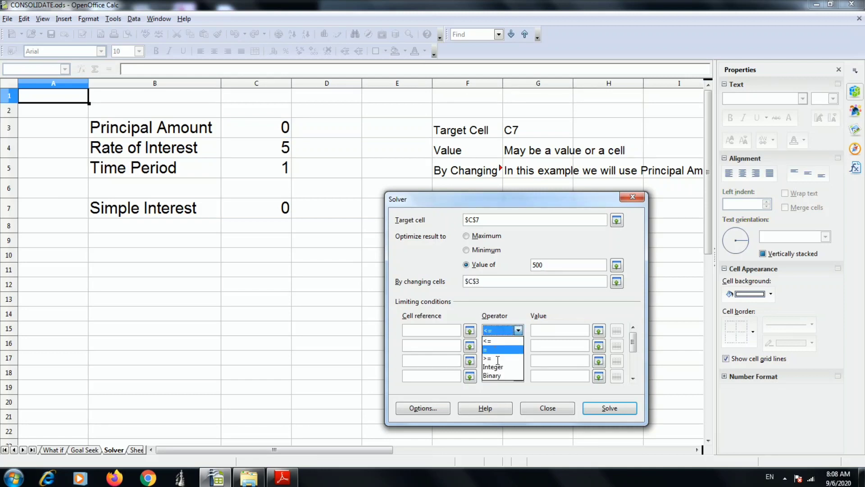
left_click(498, 295)
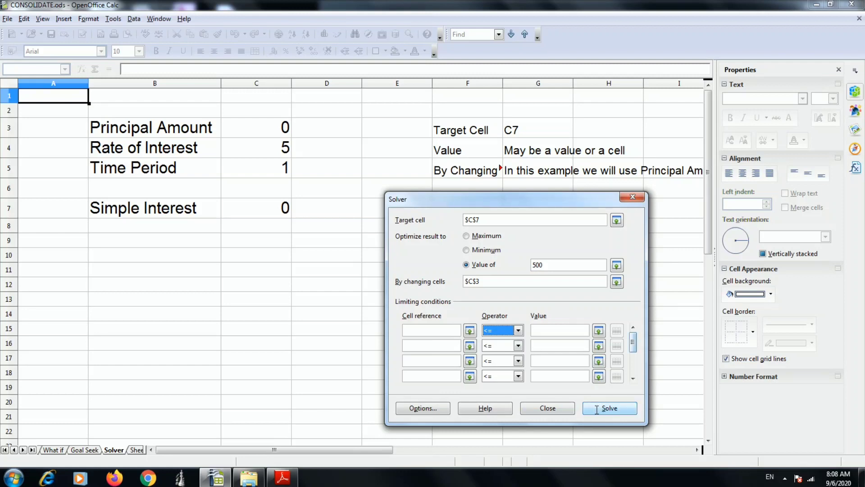
left_click(492, 219)
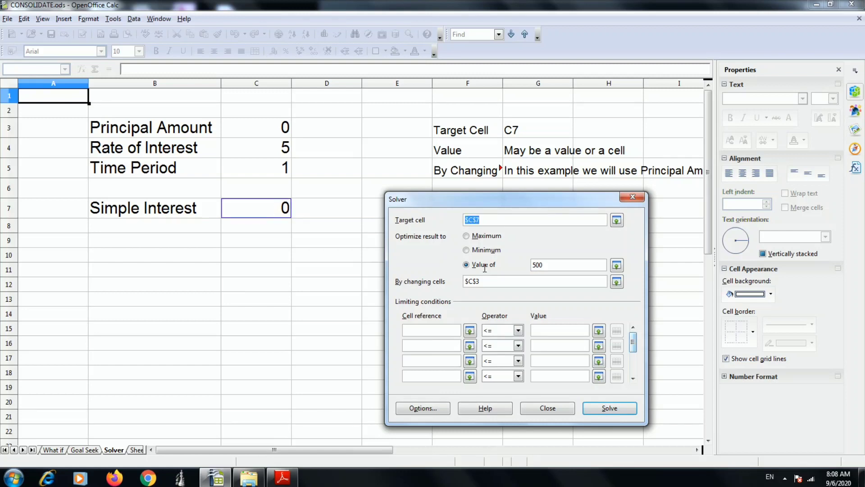
left_click(549, 265)
left_click(496, 281)
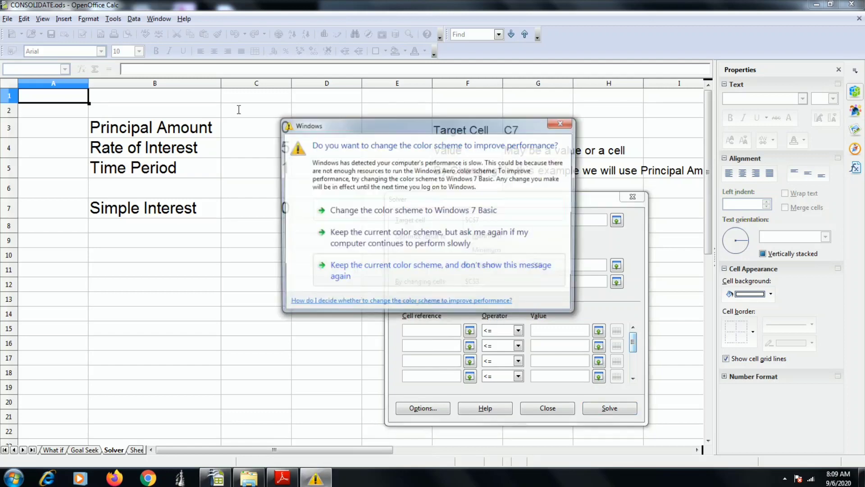
left_click(561, 123)
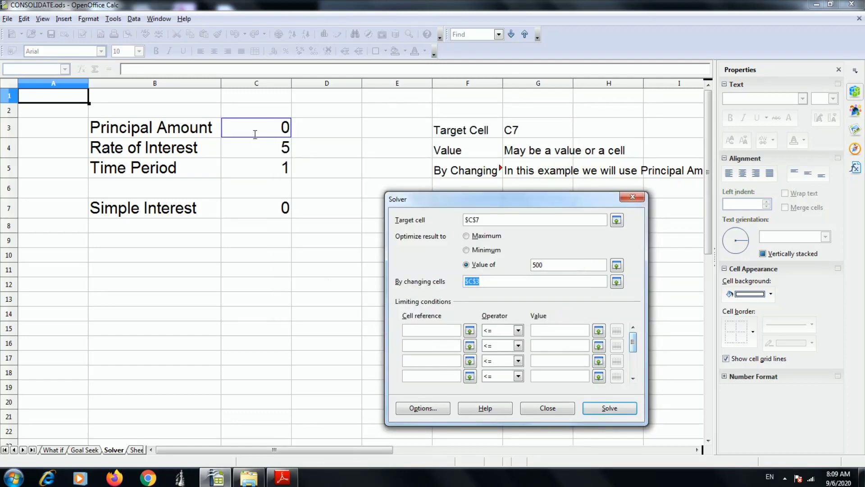
left_click(609, 408)
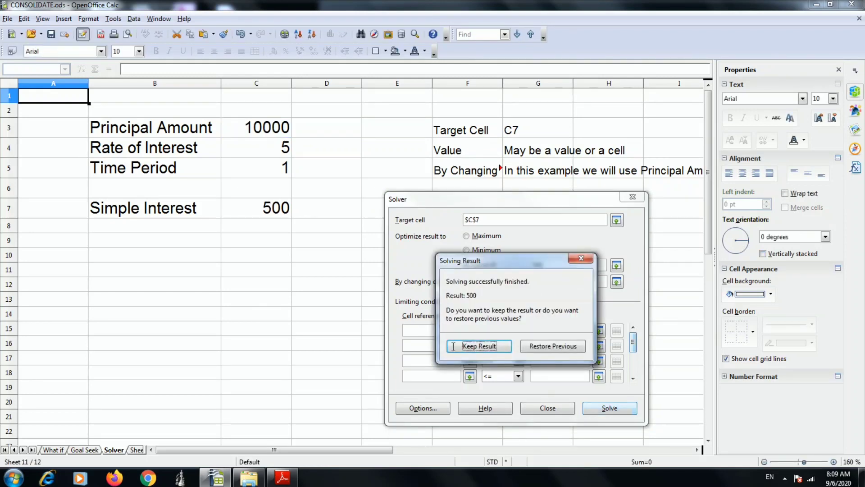
key("Return")
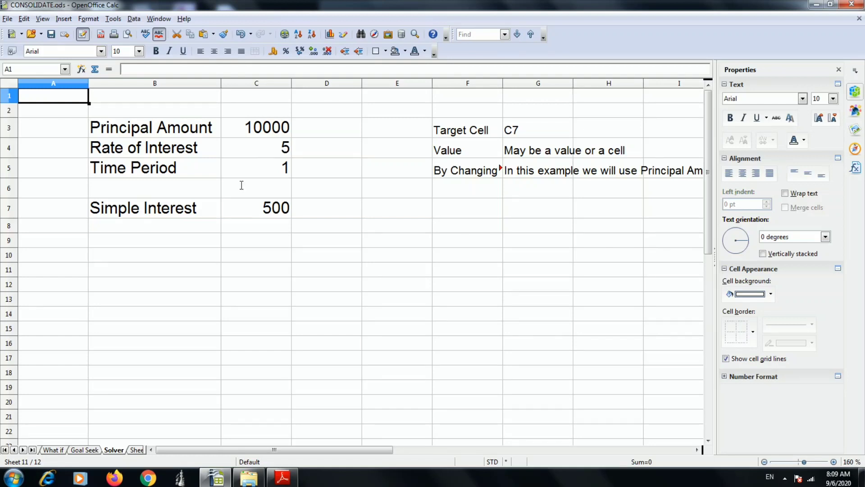
Run Solver again on target cell C7 with a value of 1000 by changing C3, and keep the result.
left_click(113, 19)
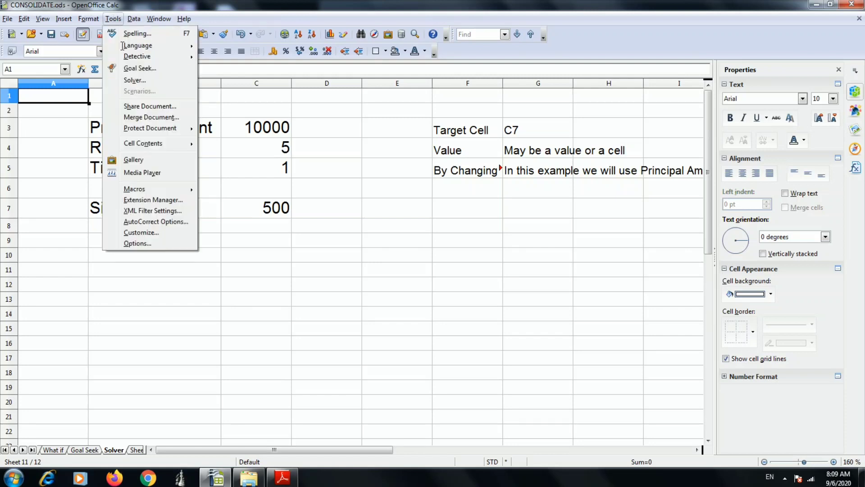
left_click(135, 80)
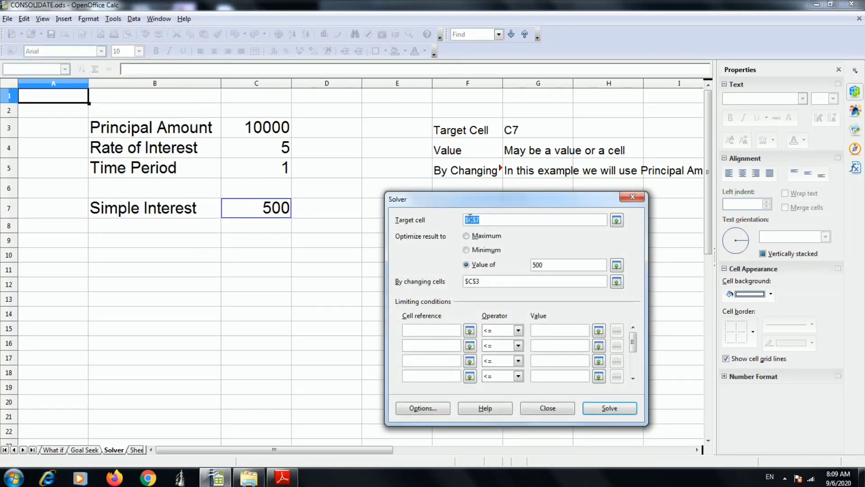
double_click(561, 265)
type("10000")
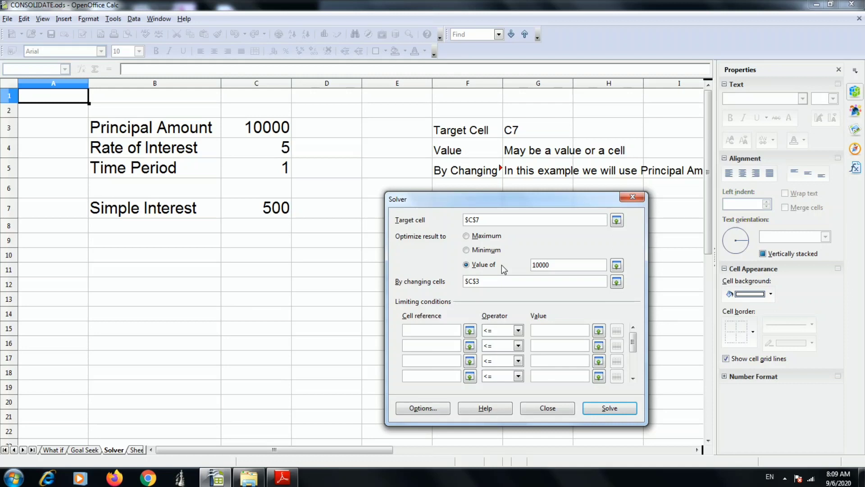
key("BackSpace")
double_click(514, 281)
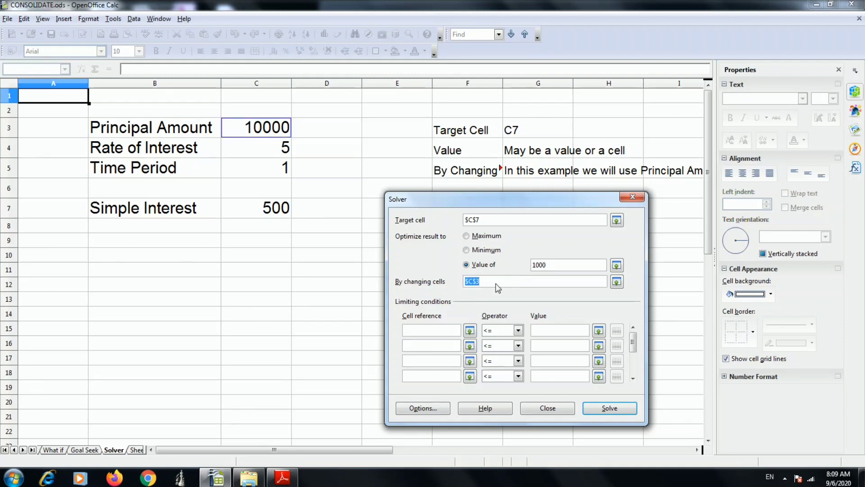
left_click(610, 408)
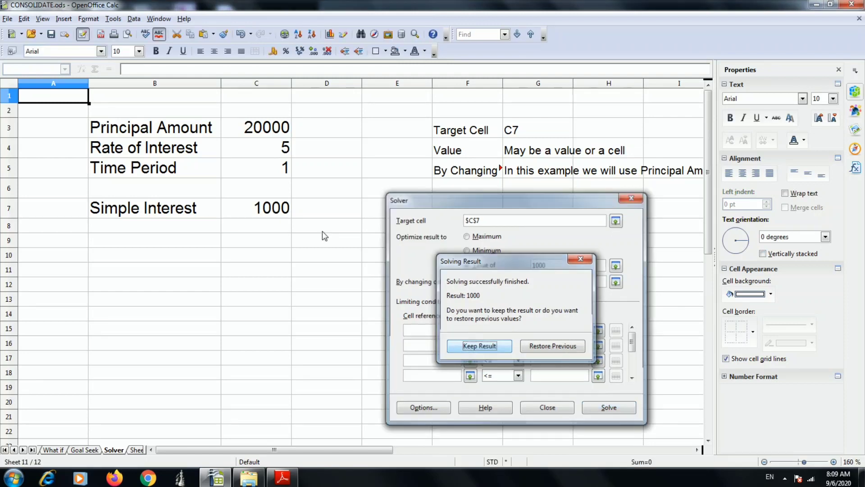
left_click(496, 345)
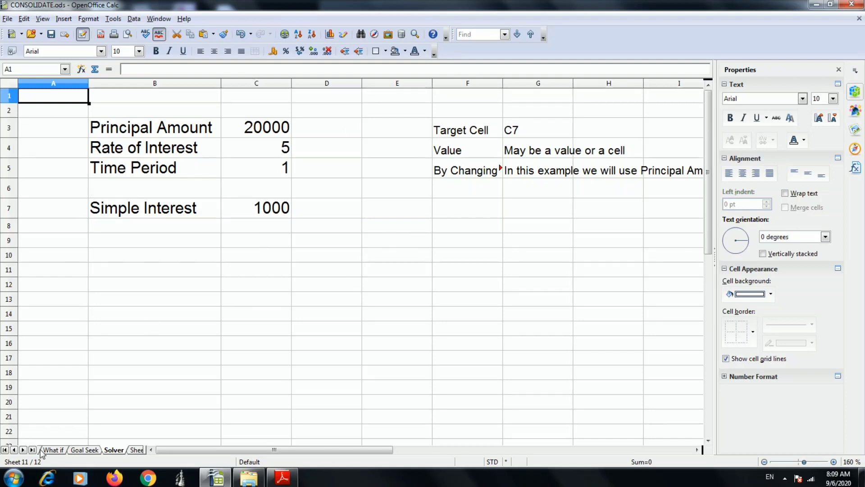
Review the CONSOLIDATE, SUBTOTAL, What if, Goal Seek and Solver sheets in turn.
left_click(14, 450)
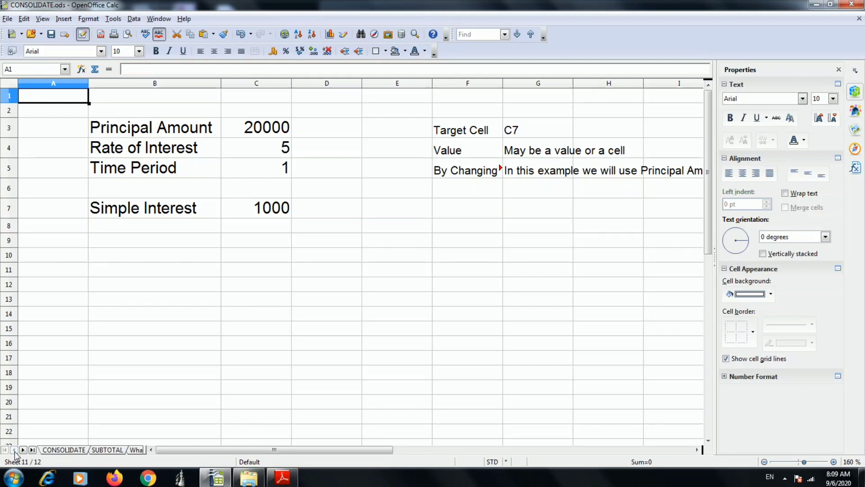
left_click(65, 451)
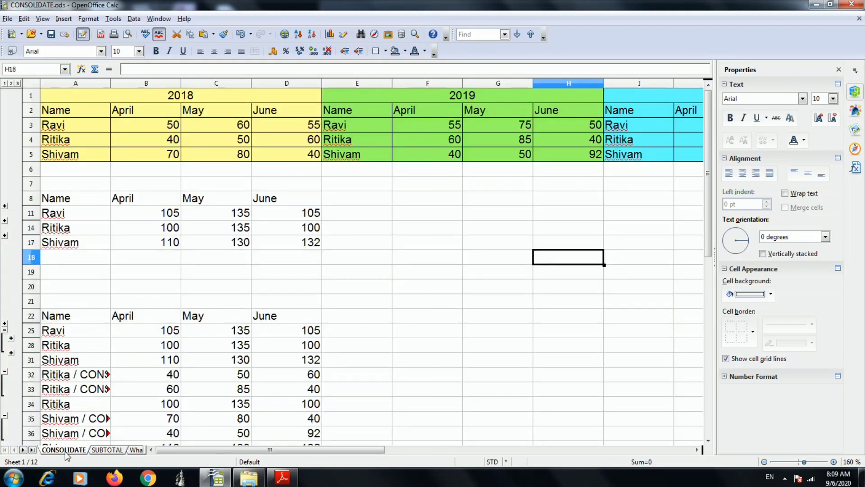
left_click(108, 451)
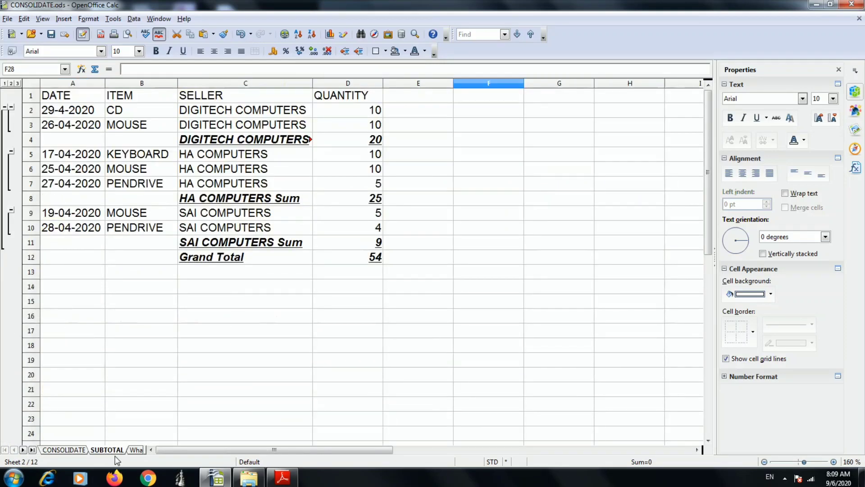
left_click(135, 450)
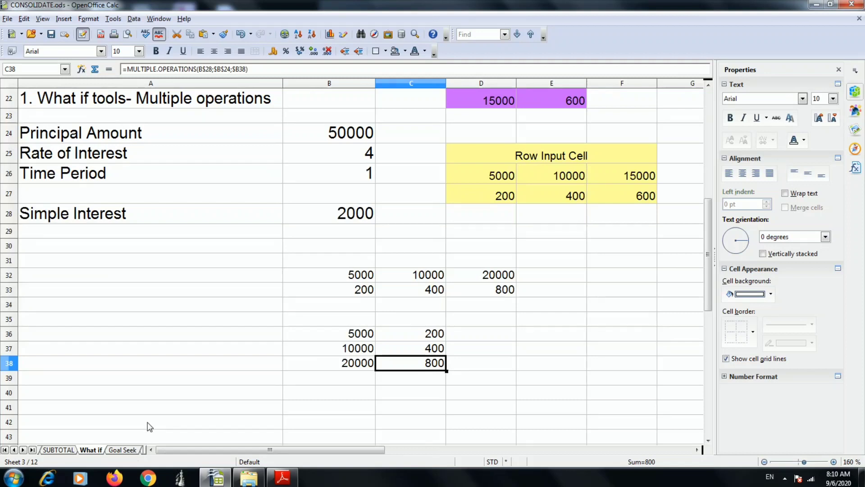
left_click(129, 450)
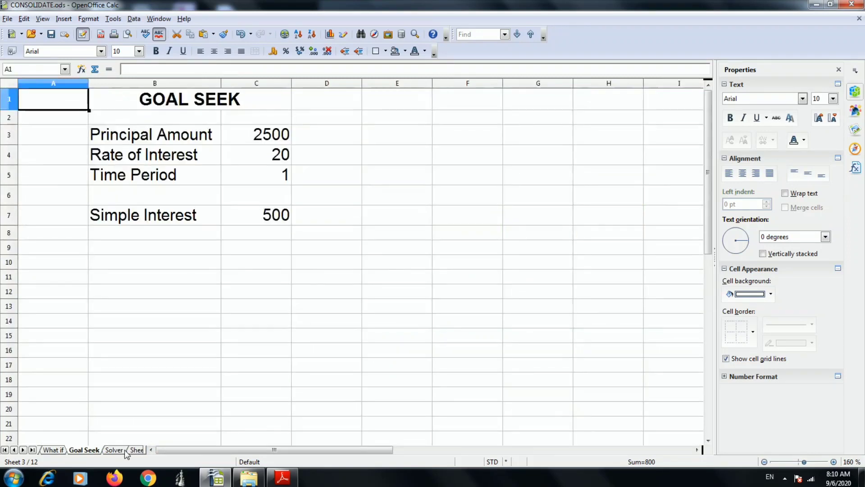
left_click(124, 450)
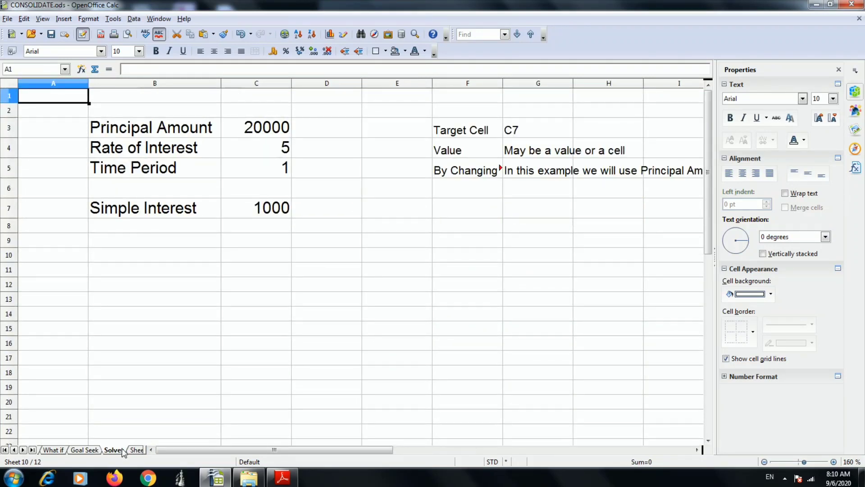